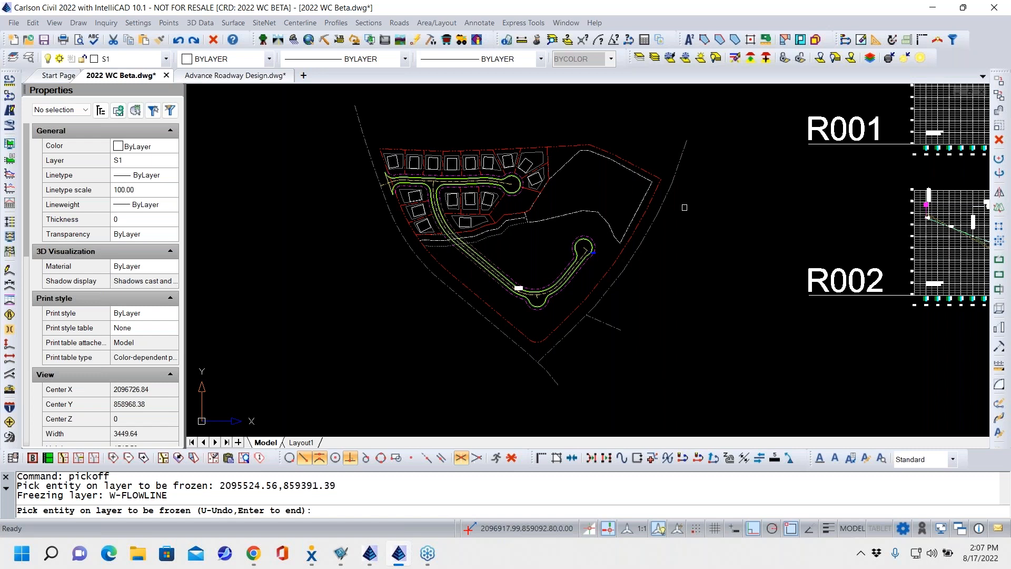
Open the ROADNET road network for editing.
scroll(500, 250, "up", 5)
mouse_move(496, 246)
middle_mouse_down()
mouse_move(481, 149)
mouse_move(492, 190)
middle_mouse_up()
left_click(10, 422)
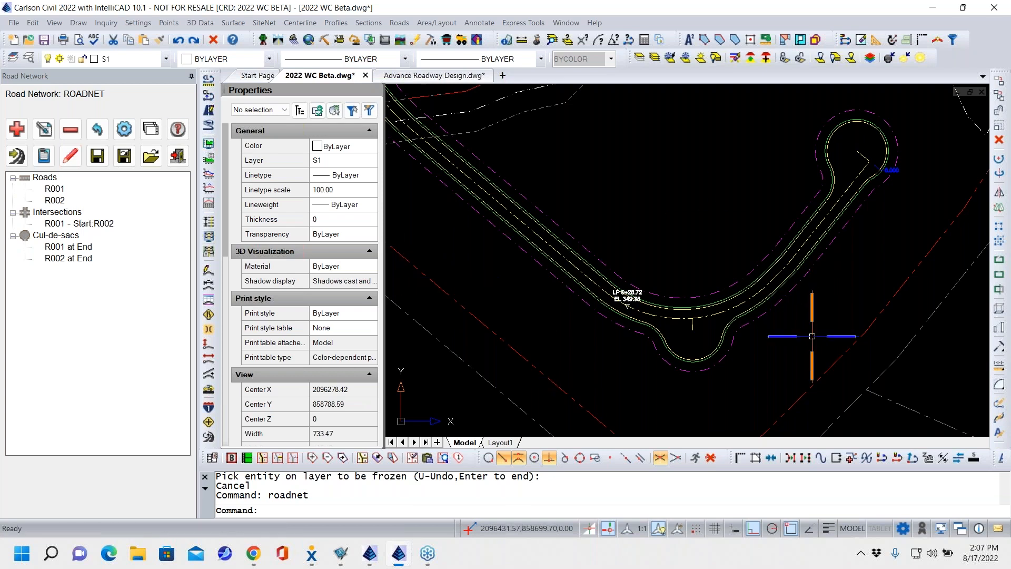
middle_click_drag(689, 347, 676, 234)
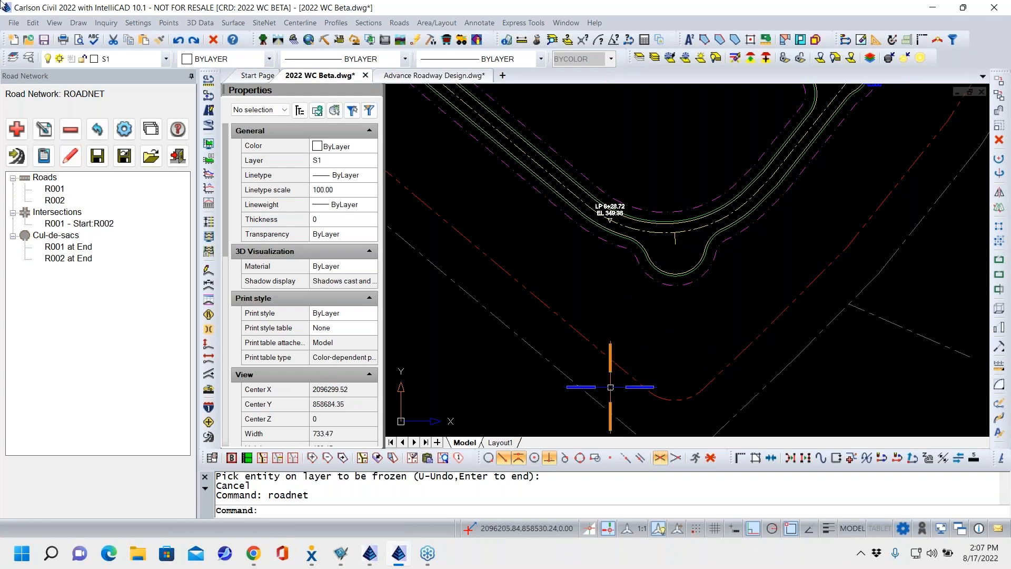
Review the required and optional input files in road R002's settings, leaving them without saving.
left_click(55, 200)
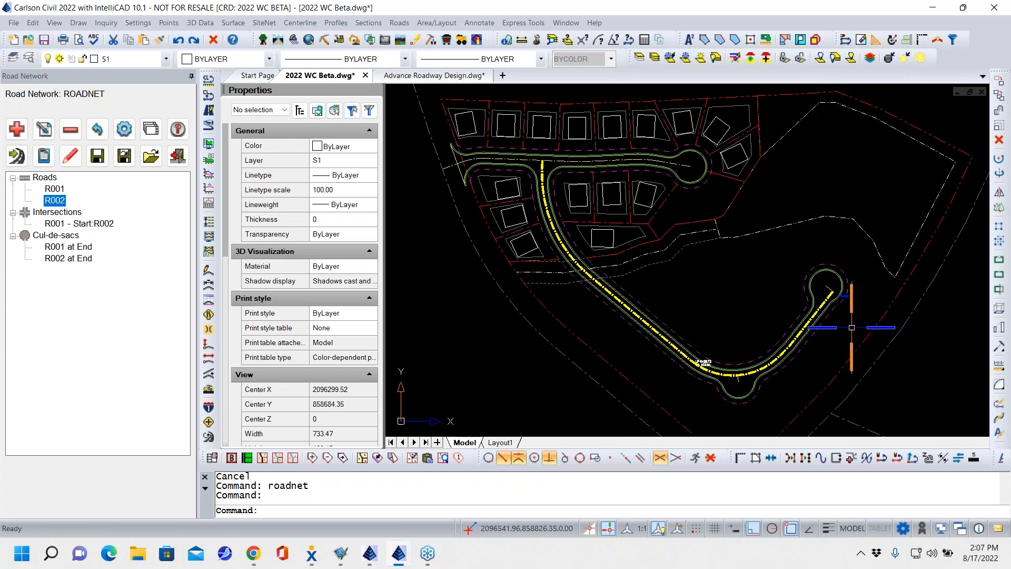
double_click(55, 200)
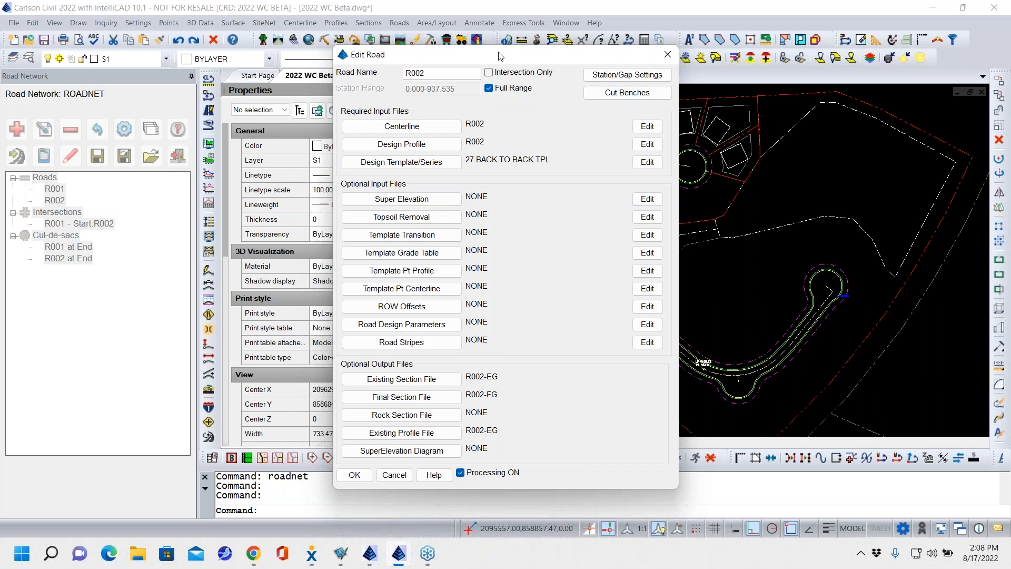
mouse_move(505, 55)
left_mouse_down()
mouse_move(180, 36)
mouse_move(293, 31)
left_mouse_up()
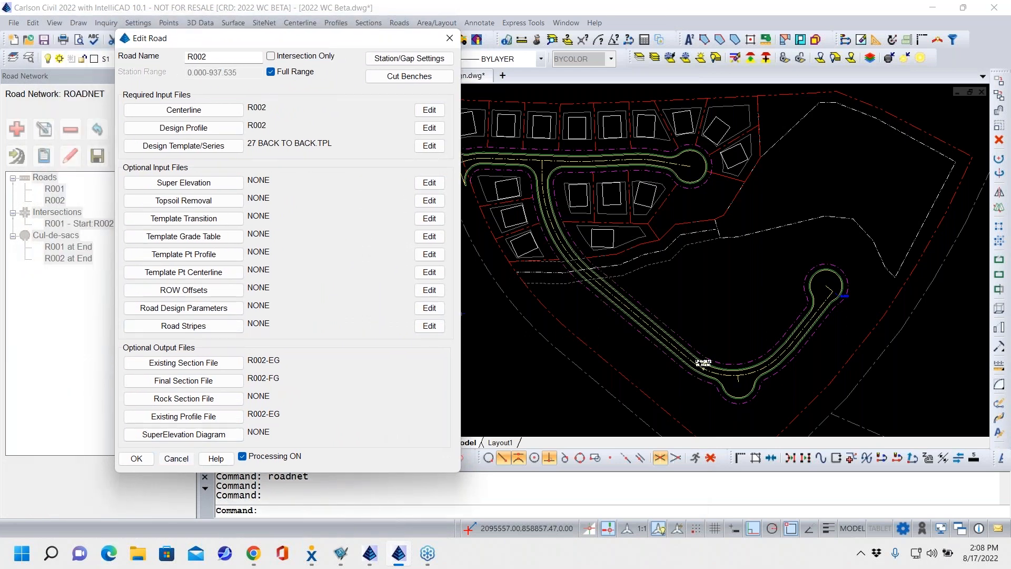
left_click(176, 458)
Start a polyline along the edge of pavement before the R002 curve bubble and trace the first arc through a second point into the bubble.
scroll(752, 394, "up", 4)
mouse_move(752, 394)
middle_mouse_down()
mouse_move(864, 393)
mouse_move(679, 309)
middle_mouse_up()
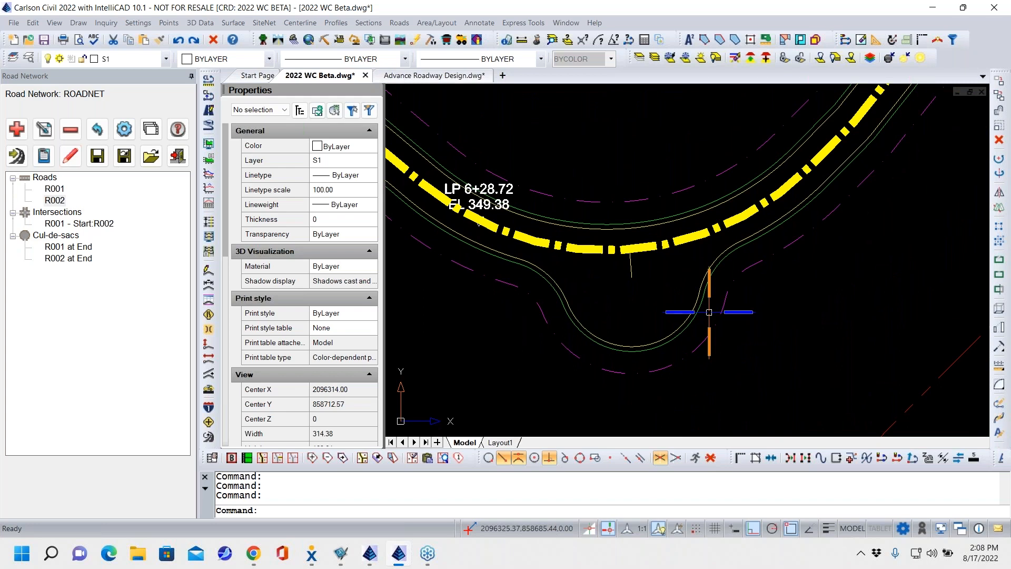
key("Escape")
key("Escape")
type("pl")
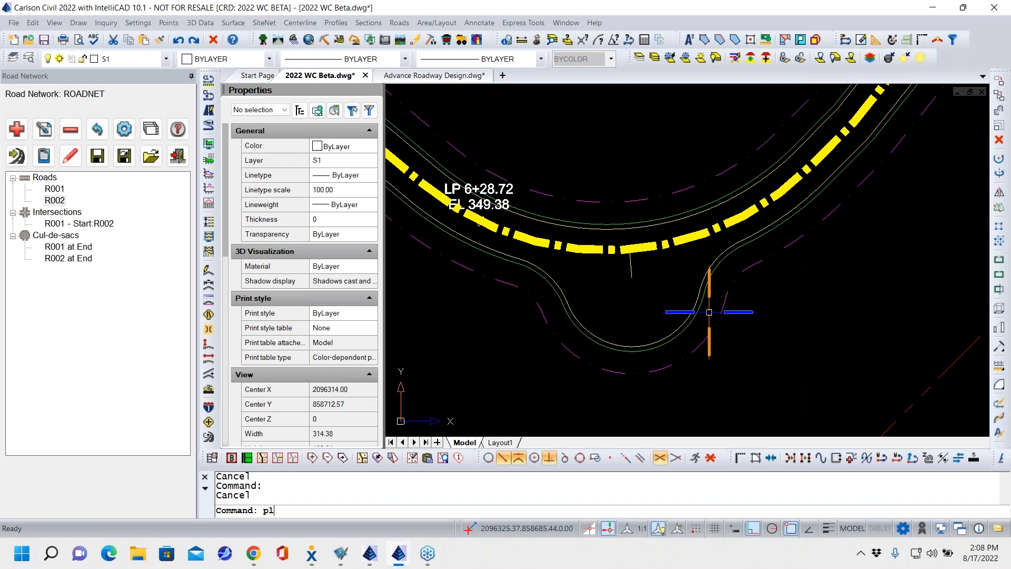
key("Return")
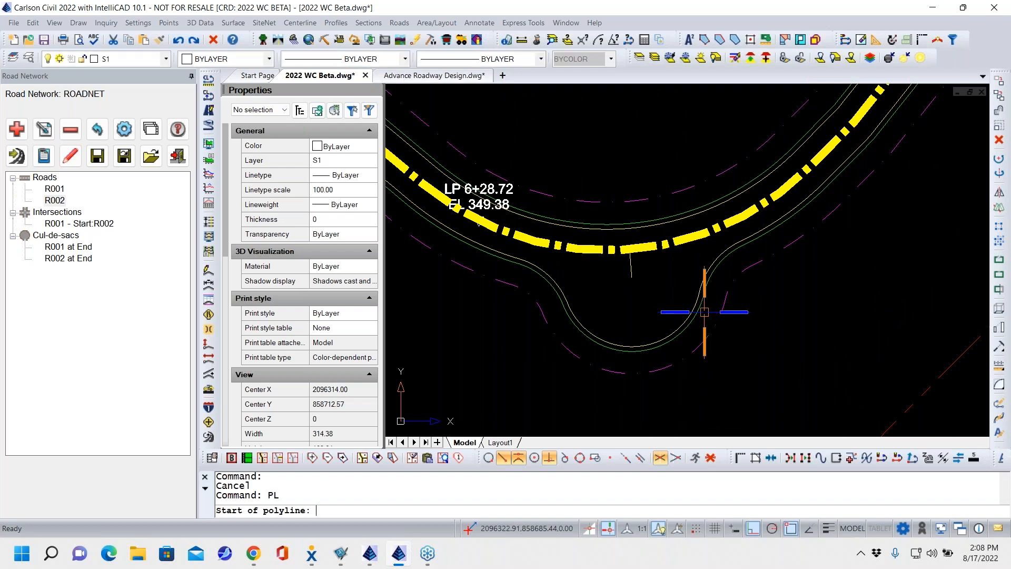
left_click(508, 253)
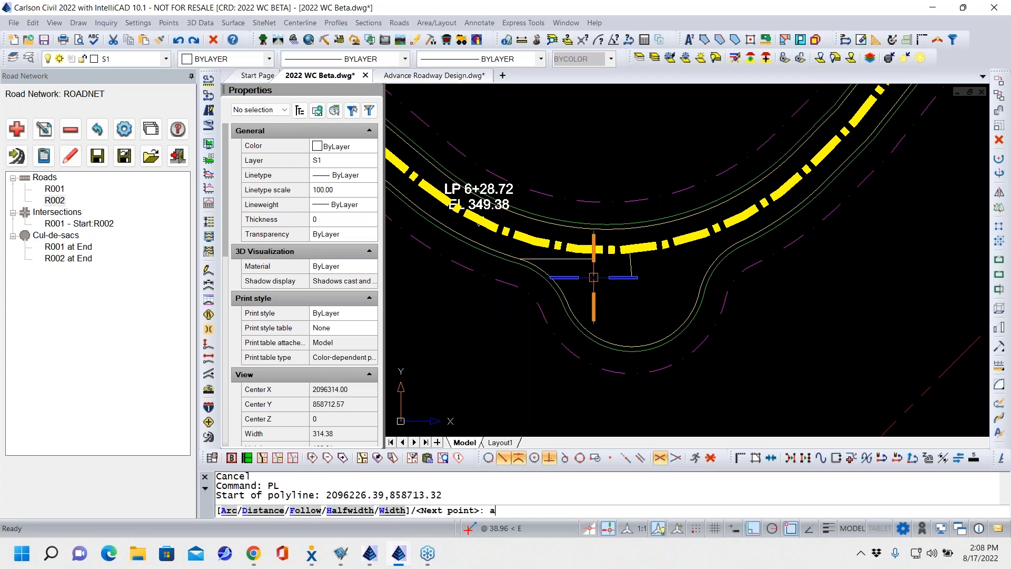
type("a")
key("Return")
type("s")
key("Return")
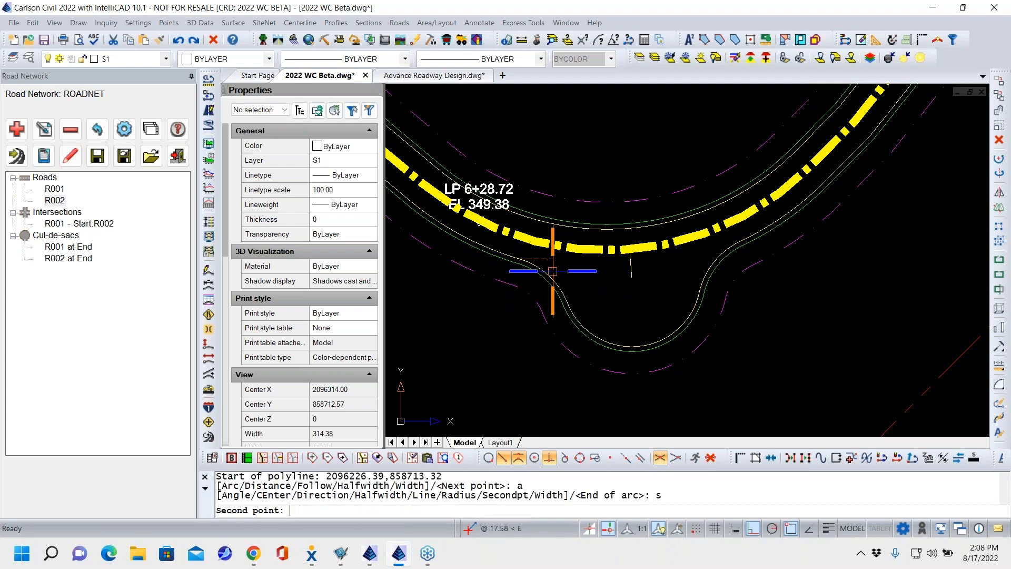
left_click(548, 275)
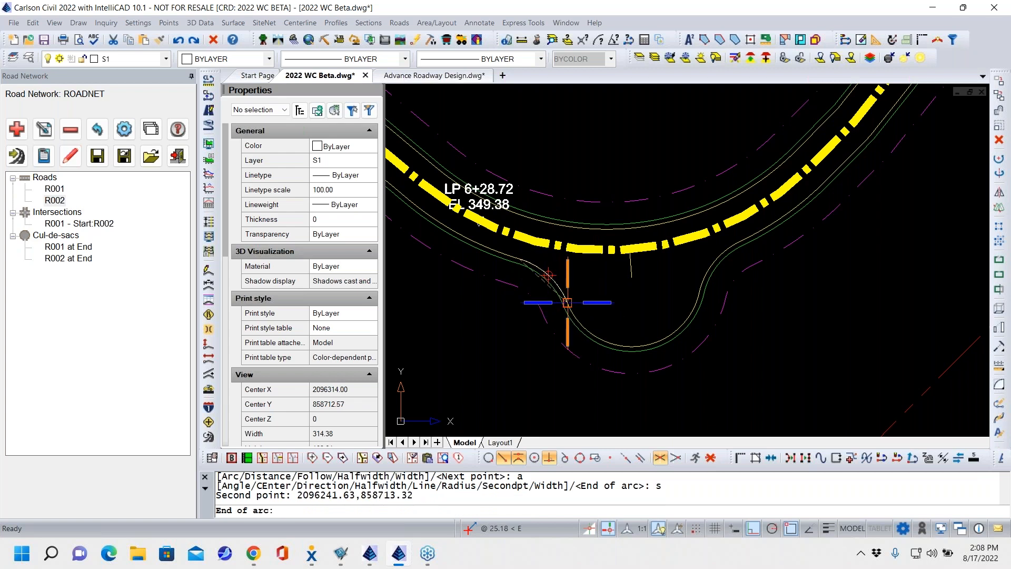
left_click(568, 302)
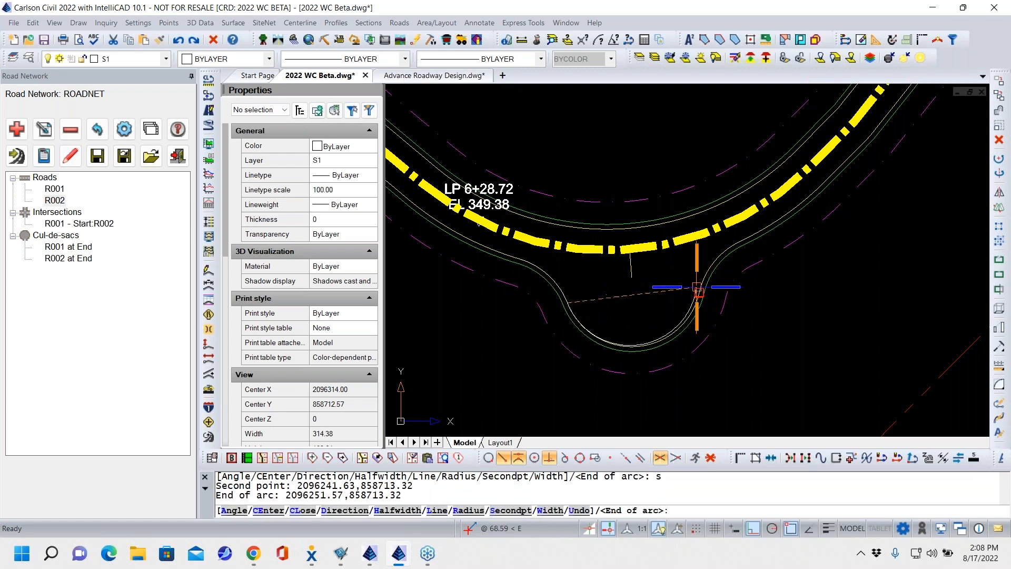
Continue the polyline with arcs around the bubble to the edge of pavement on its far side and finish it.
left_click(710, 266)
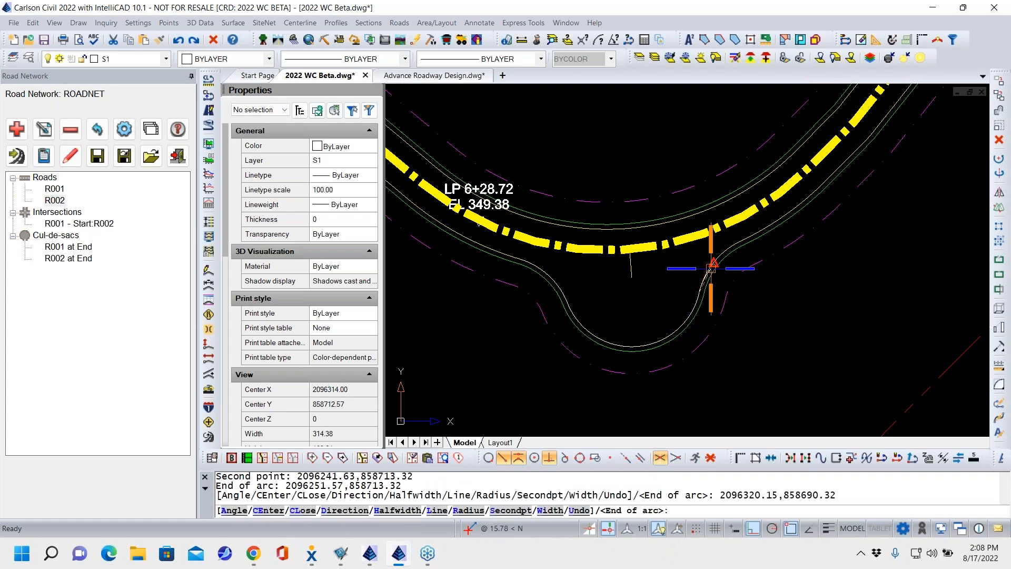
left_click(752, 232)
key("Escape")
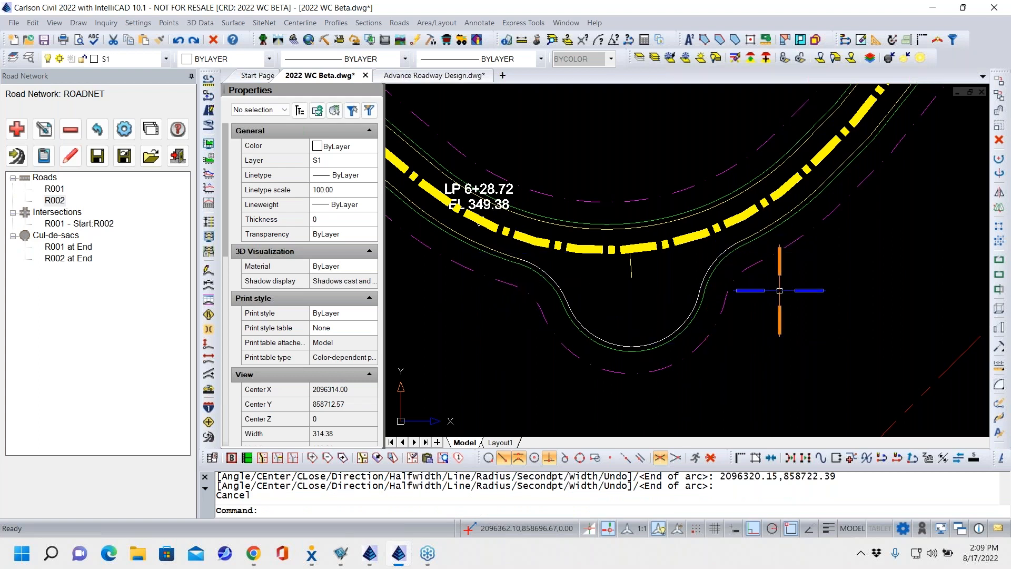
Examine road R002 from its straight stretch back to the traced bubble on the curve.
scroll(774, 290, "down", 5)
scroll(562, 174, "up", 5)
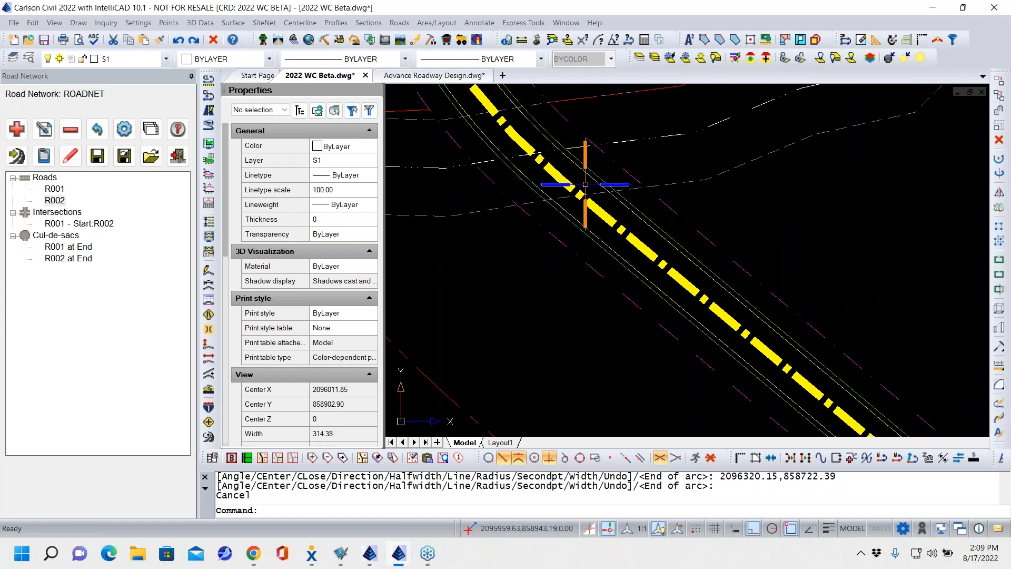
scroll(704, 280, "down", 5)
scroll(704, 280, "down", 1)
mouse_move(704, 280)
middle_mouse_down()
mouse_move(519, 257)
mouse_move(498, 238)
middle_mouse_up()
scroll(606, 295, "up", 6)
scroll(593, 284, "up", 8)
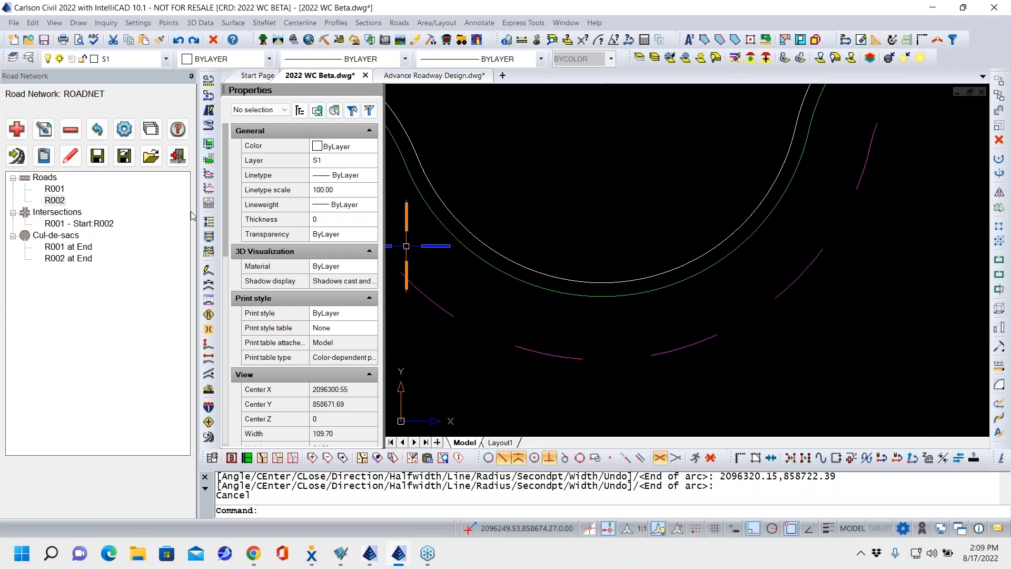
Give road R002 a new template point centerline file named R002.tpc, replacing the existing file.
double_click(55, 201)
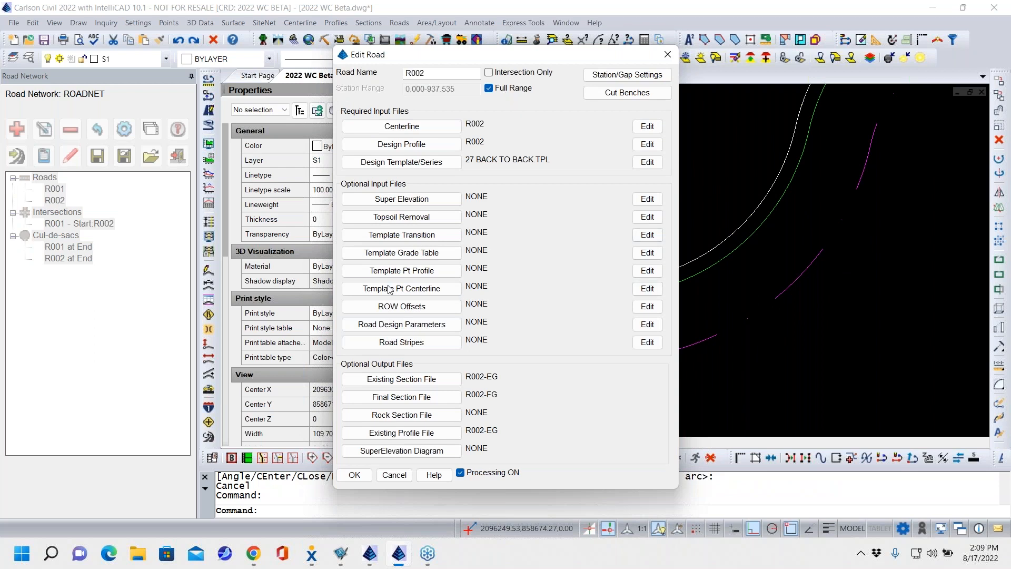
left_click(431, 292)
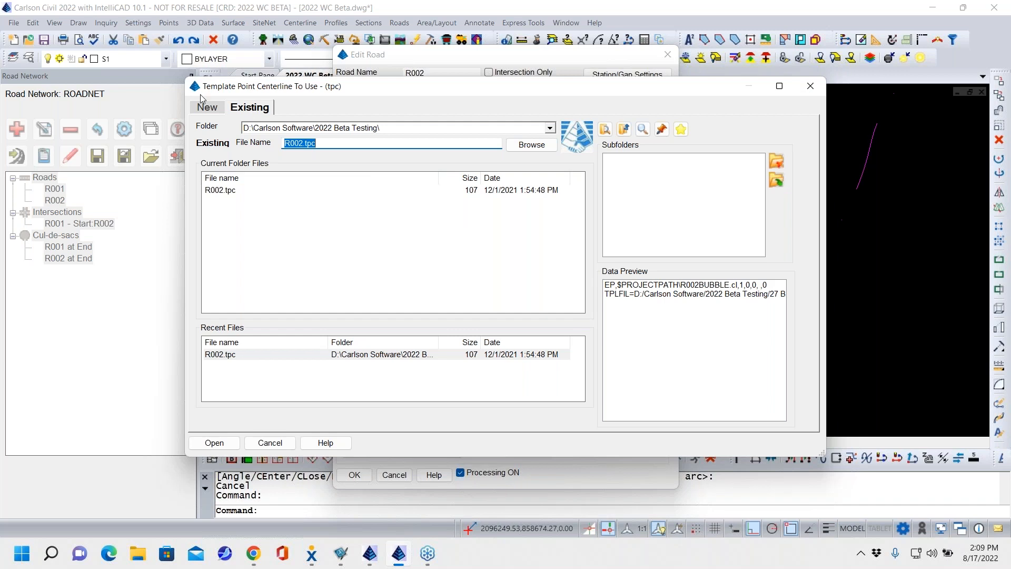
left_click(222, 108)
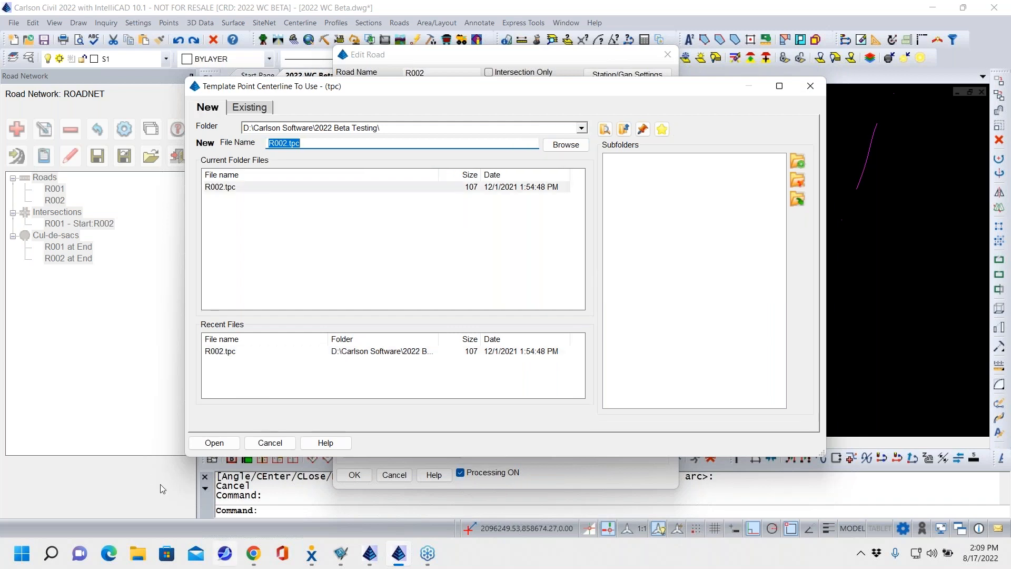
left_click(214, 447)
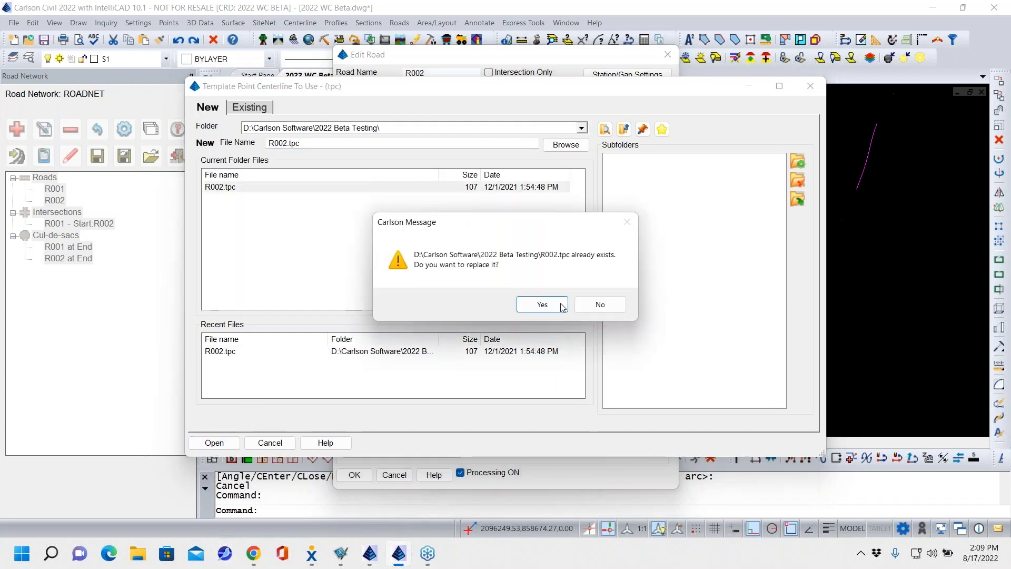
left_click(542, 305)
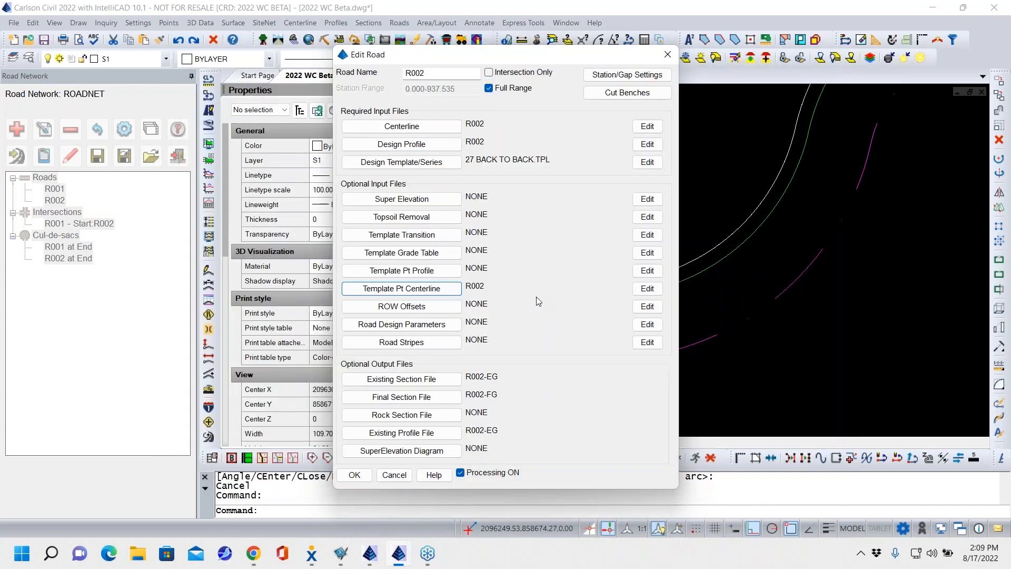
Add an entry to R002's template point centerlines and choose EP from the reference template as its point ID.
left_click(649, 291)
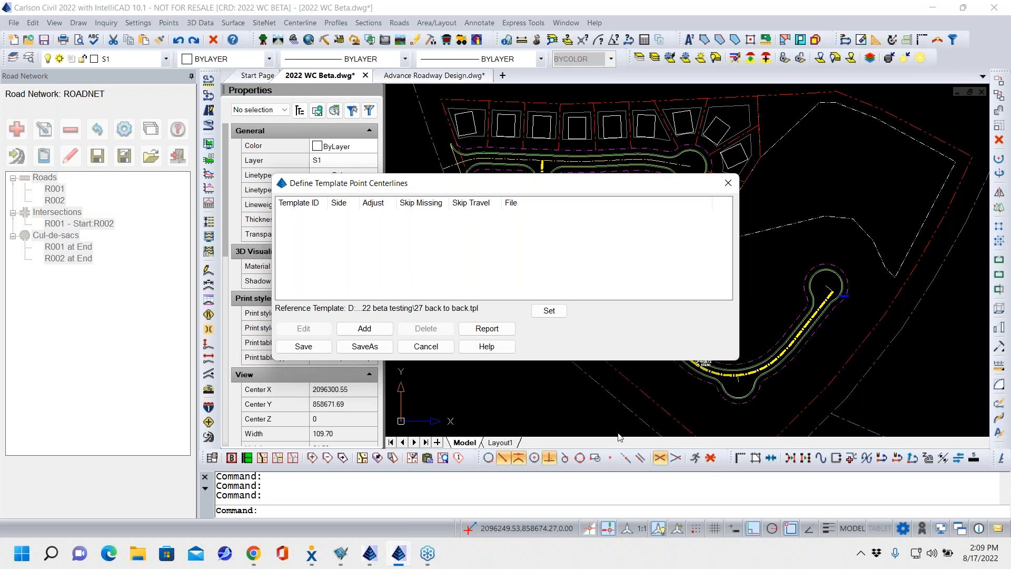
left_click(364, 329)
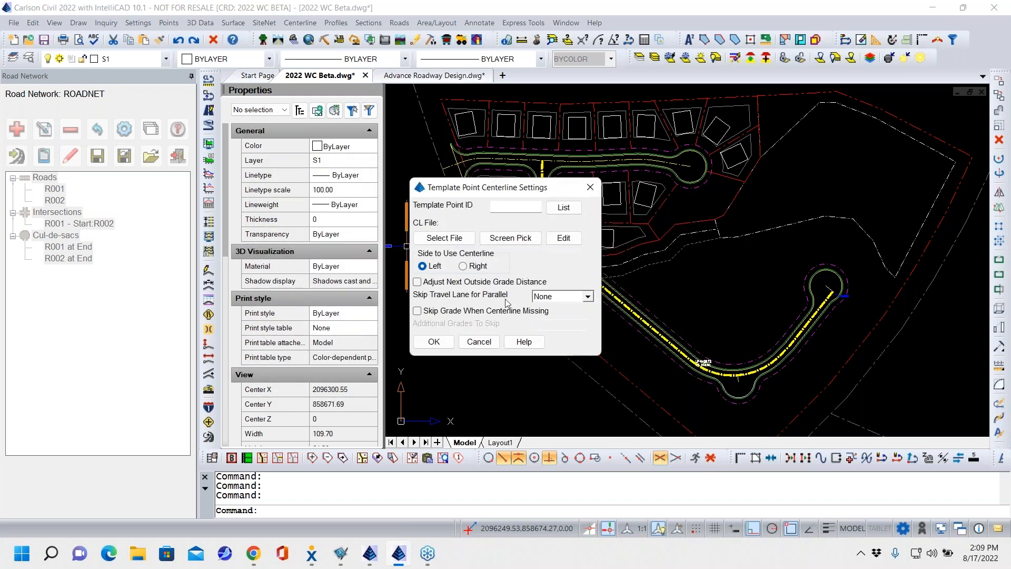
left_click(572, 209)
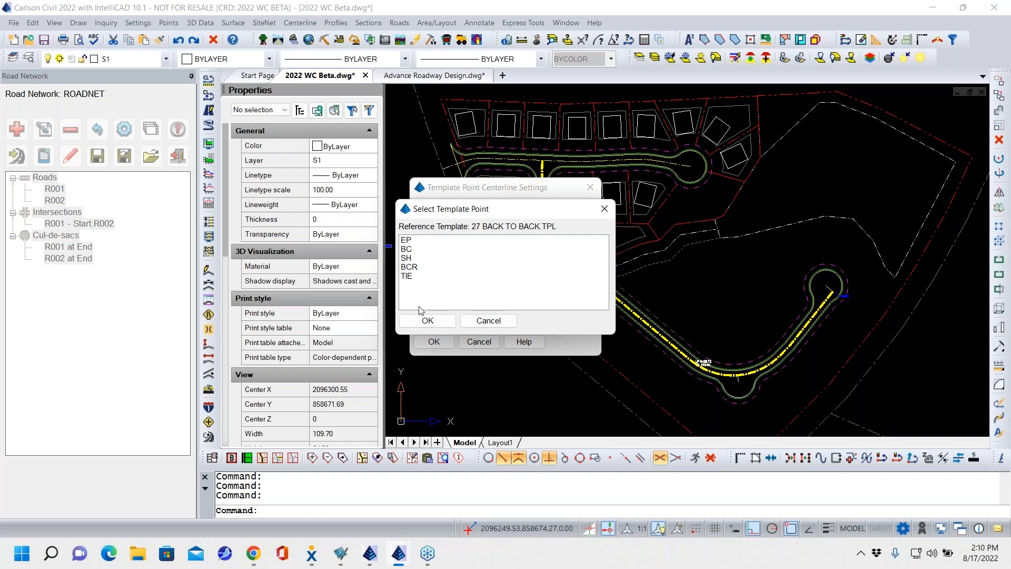
left_click(410, 240)
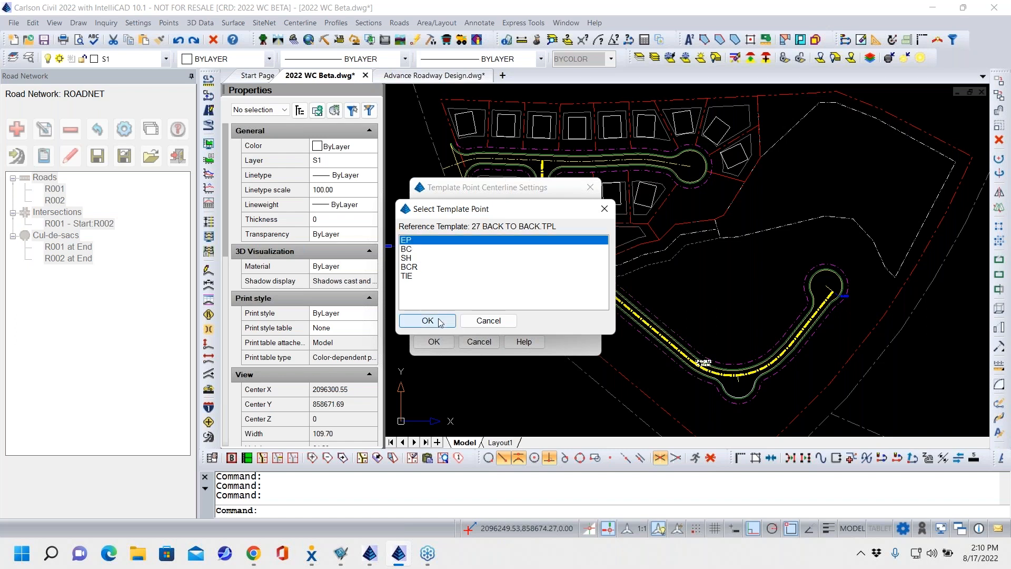
left_click(438, 322)
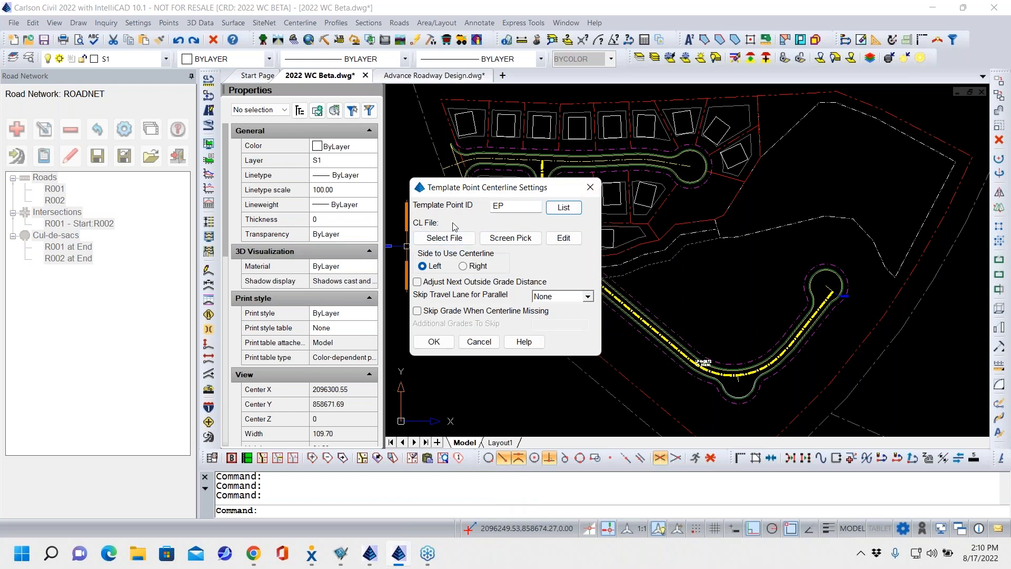
Pick the layer S1 polyline traced around the bubble as the centerline for the EP template point.
left_click(511, 238)
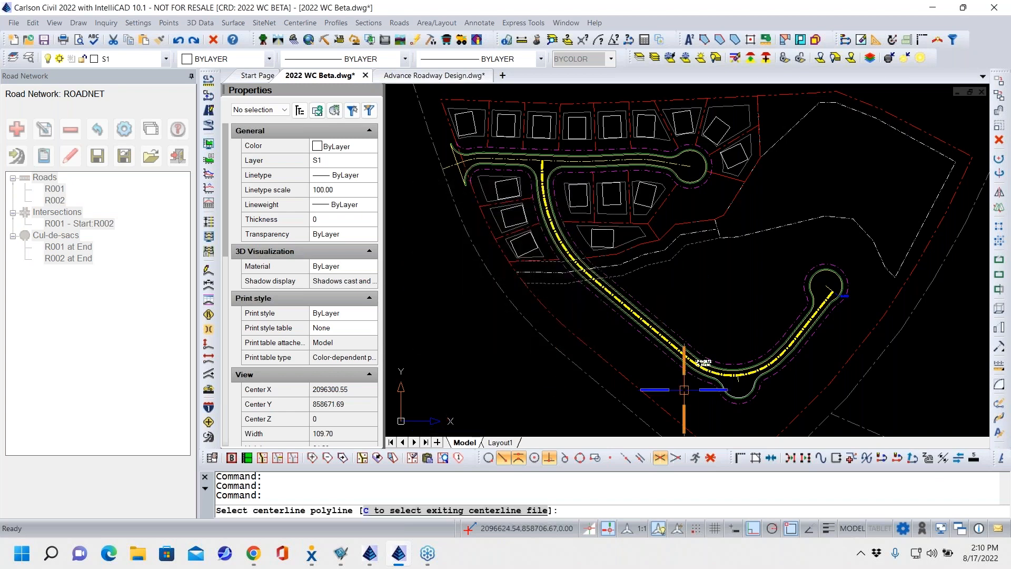
scroll(745, 390, "up", 5)
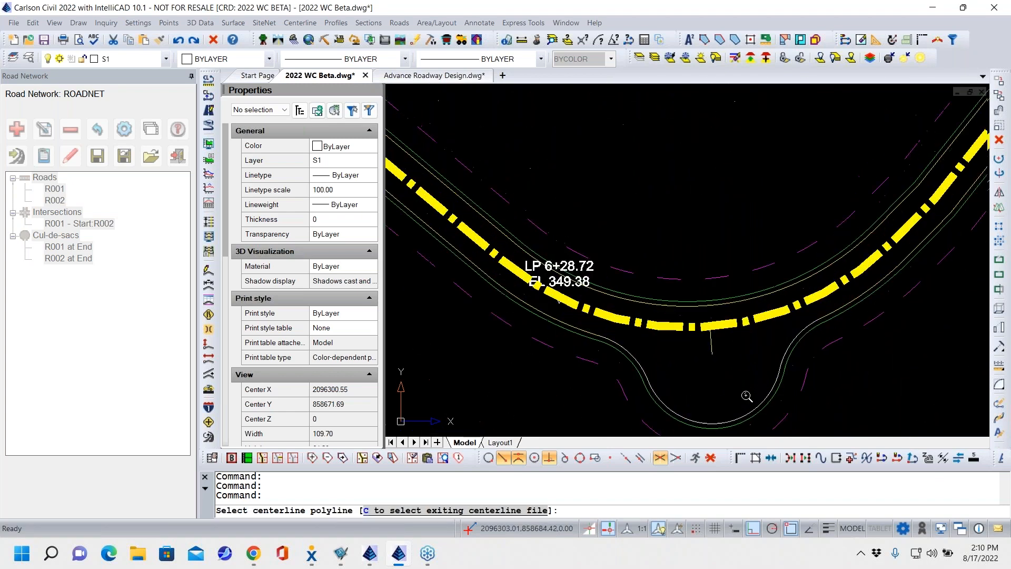
left_click(783, 396)
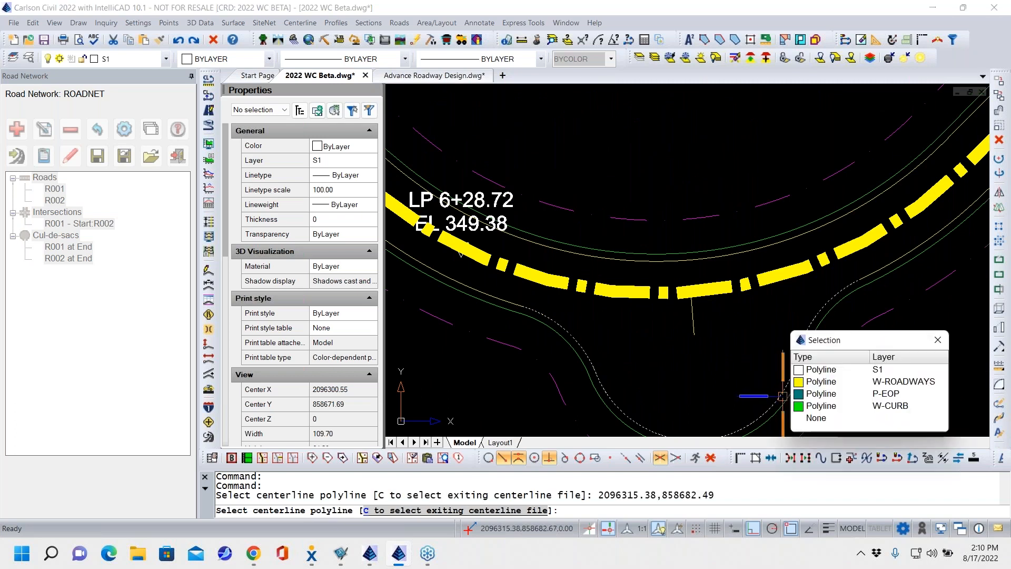
left_click(830, 372)
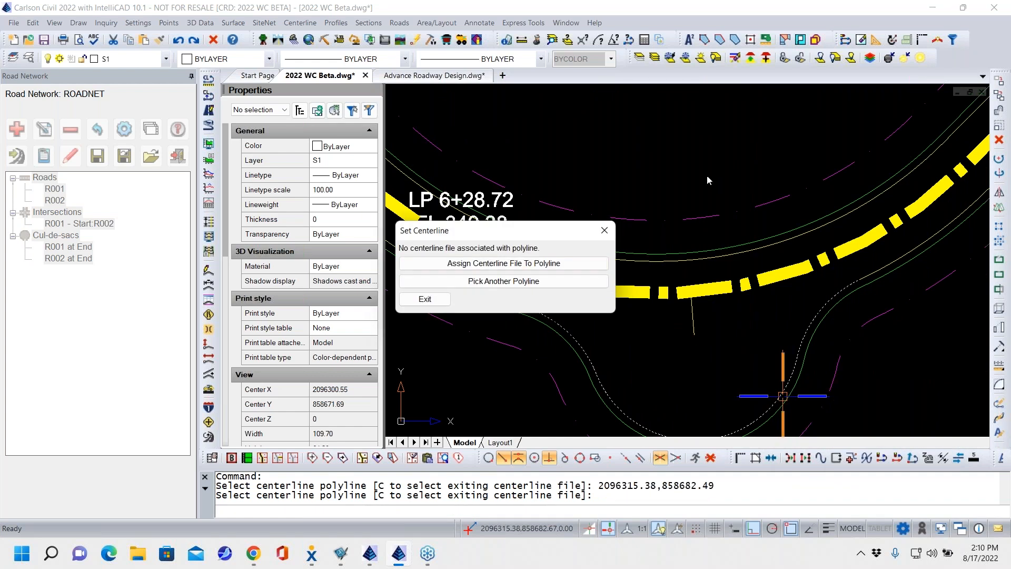
Assign the polyline to centerline file R002BUBBLE.cl, overwriting it, and apply the EP centerline to the right side.
left_click(472, 264)
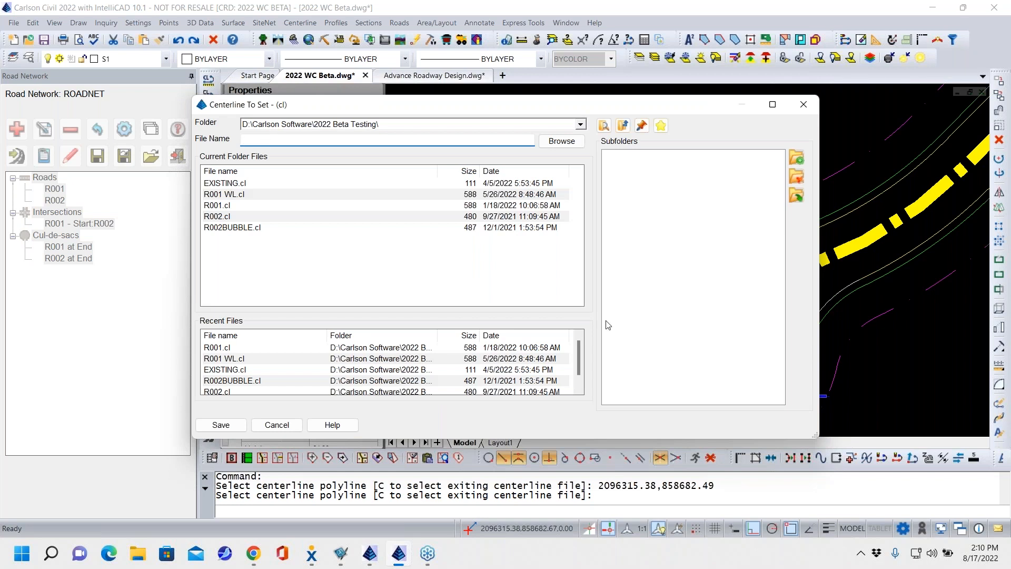
left_click(227, 229)
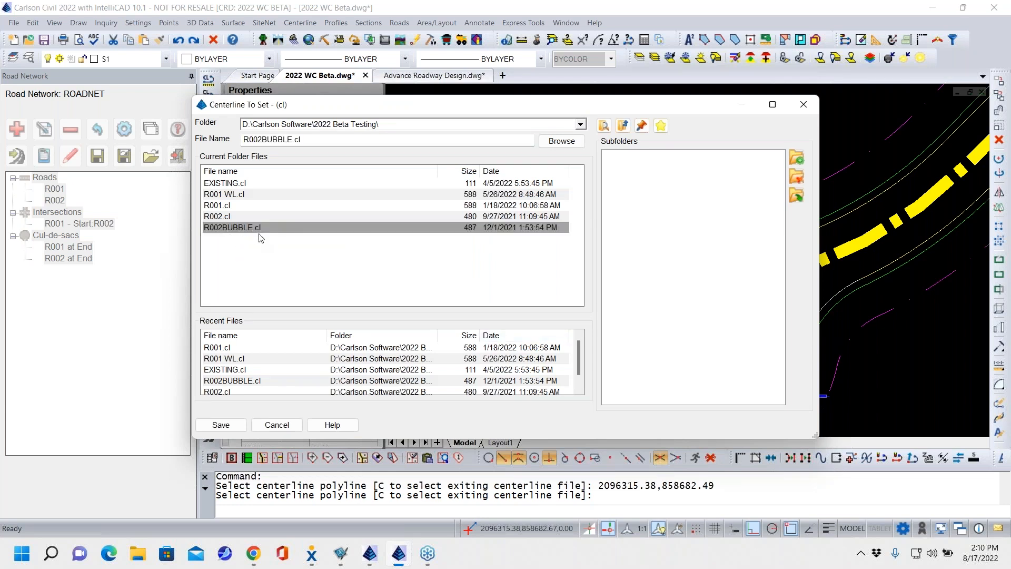
left_click(221, 425)
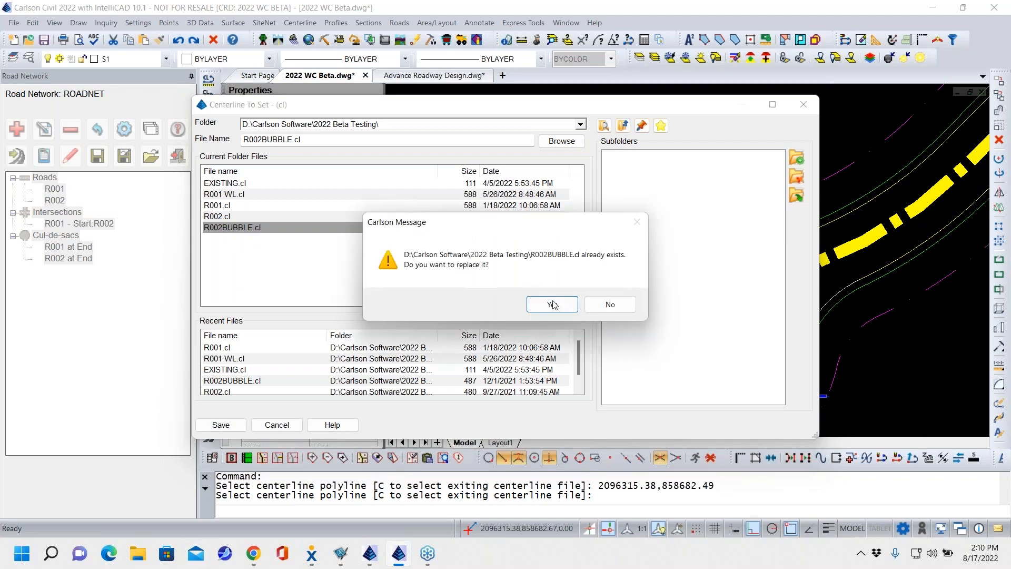
left_click(552, 302)
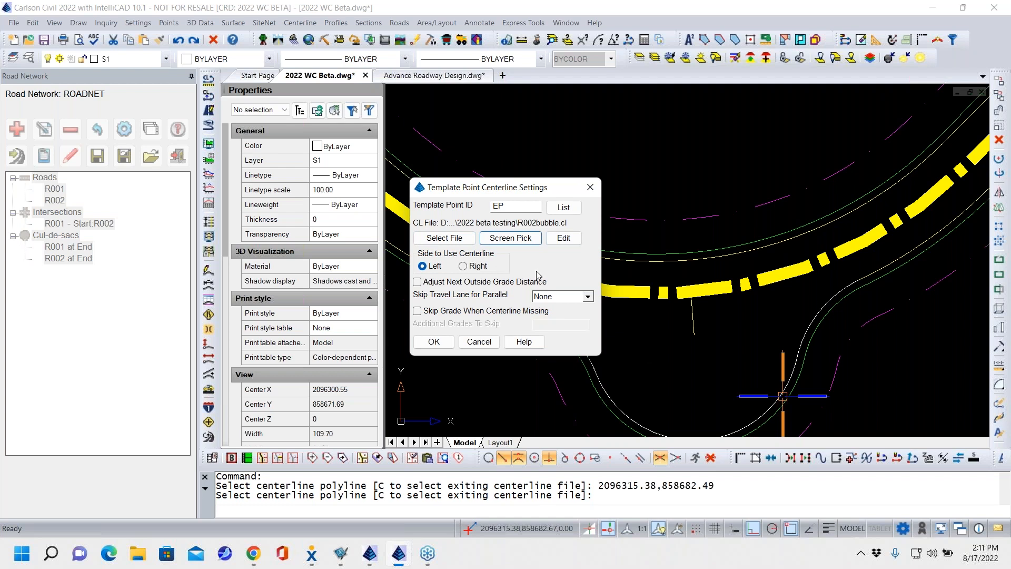
left_click(465, 267)
left_click(438, 342)
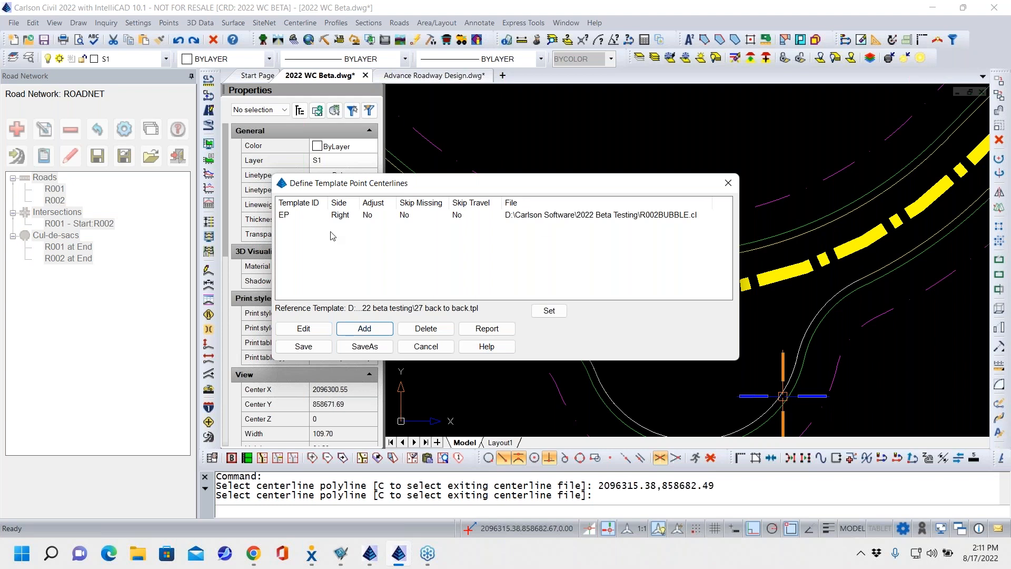
Save the template point centerline, accept R002's road edit and process the road network with the bubble.
left_click(309, 346)
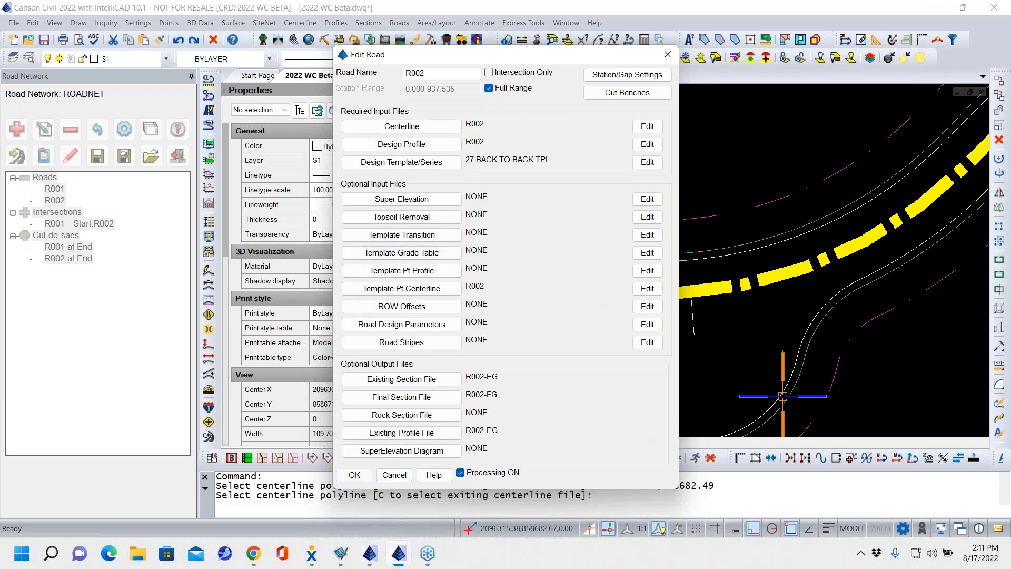
left_click(355, 476)
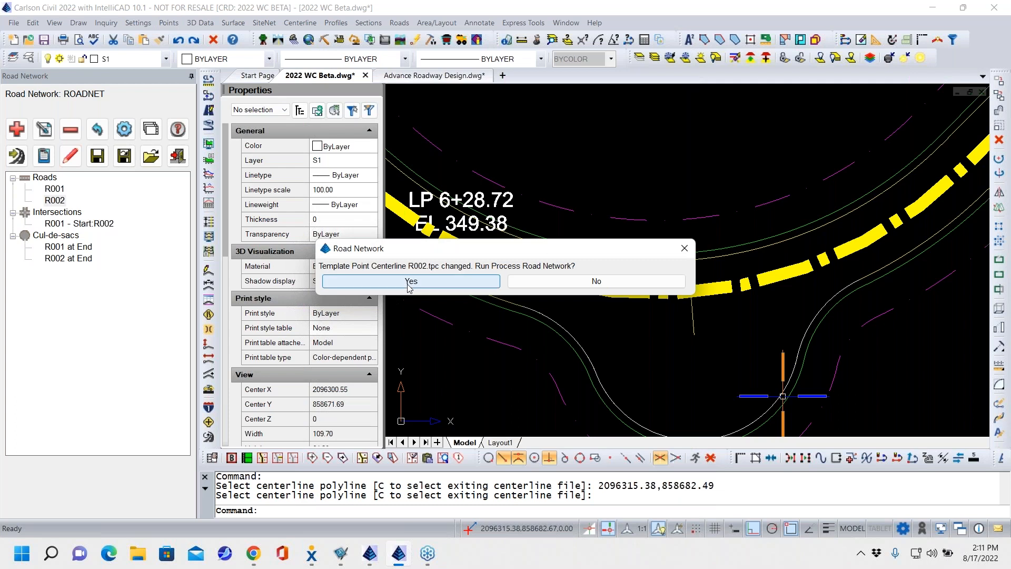
left_click(410, 283)
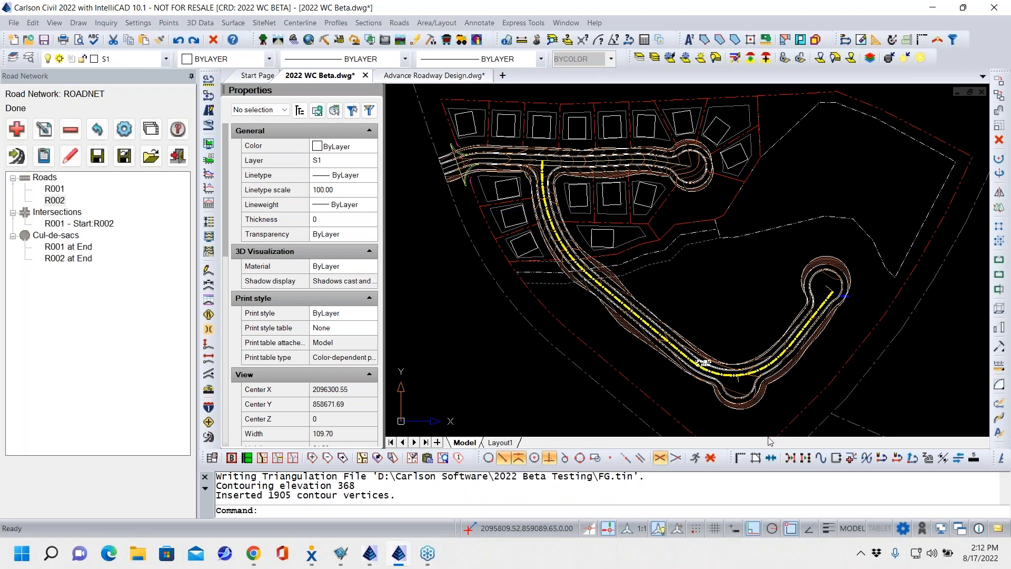
scroll(753, 349, "up", 5)
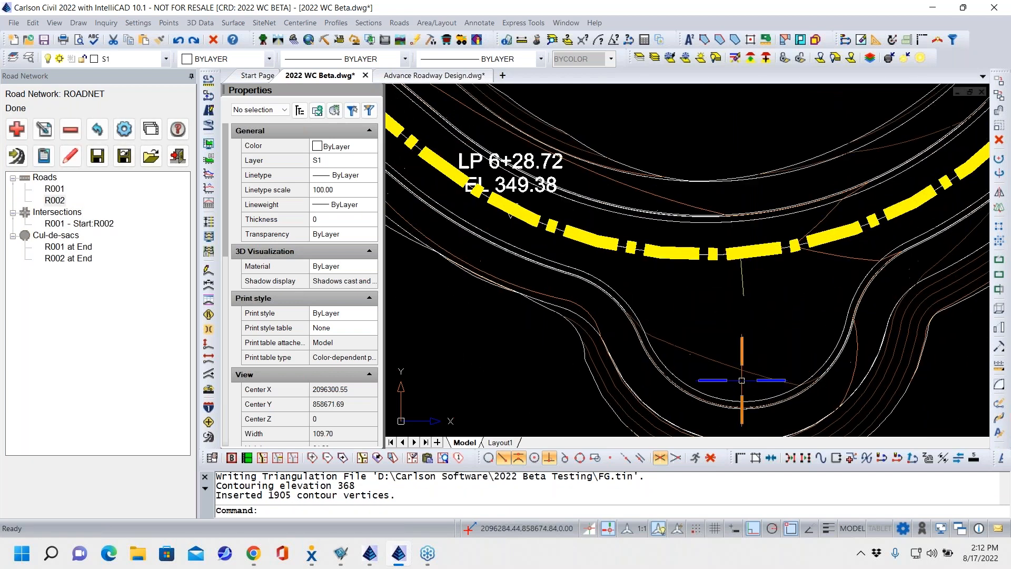
middle_click_drag(695, 330, 689, 324)
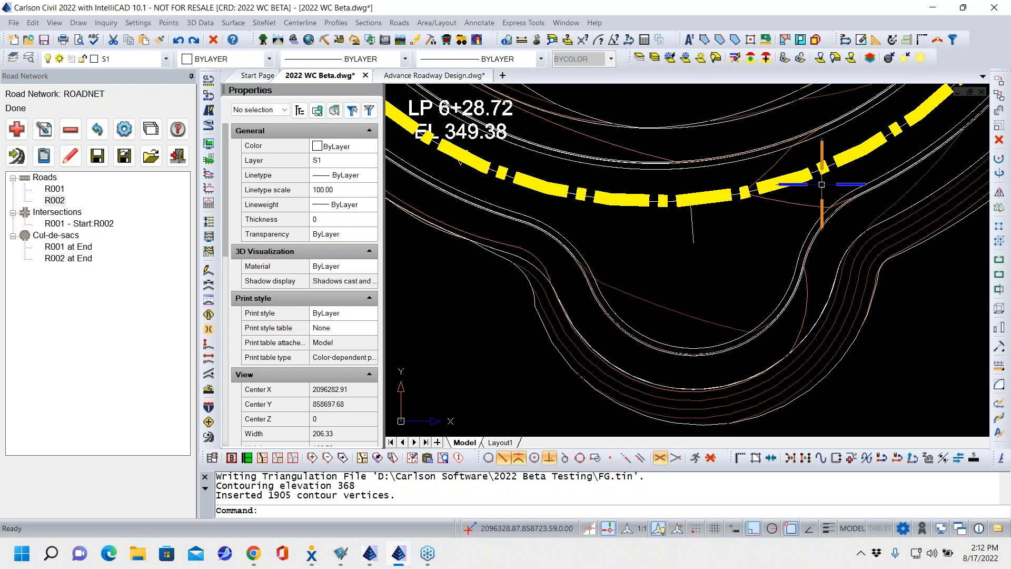
scroll(737, 253, "down", 5)
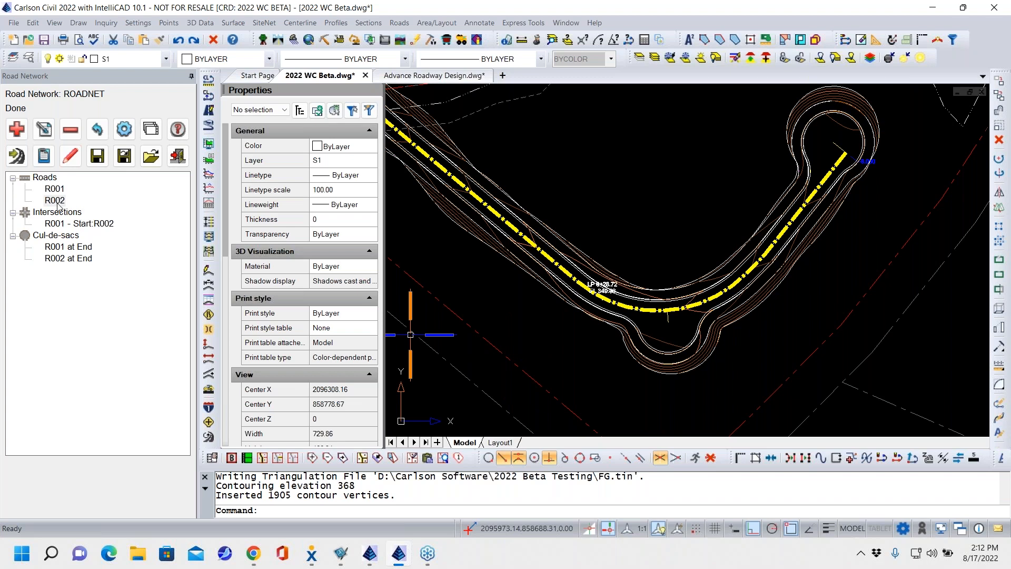
Assign a new superelevation file R002.sup to road R002, replacing the existing file.
mouse_move(576, 242)
middle_mouse_down()
mouse_move(839, 293)
mouse_move(764, 368)
mouse_move(727, 341)
mouse_move(725, 353)
mouse_move(788, 354)
mouse_move(777, 366)
middle_mouse_up()
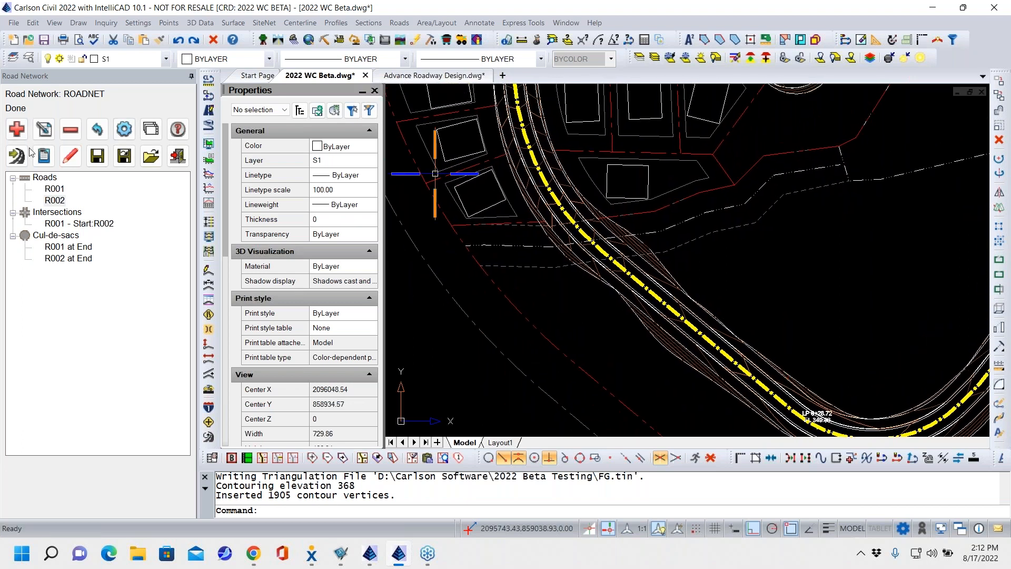
left_click(54, 200)
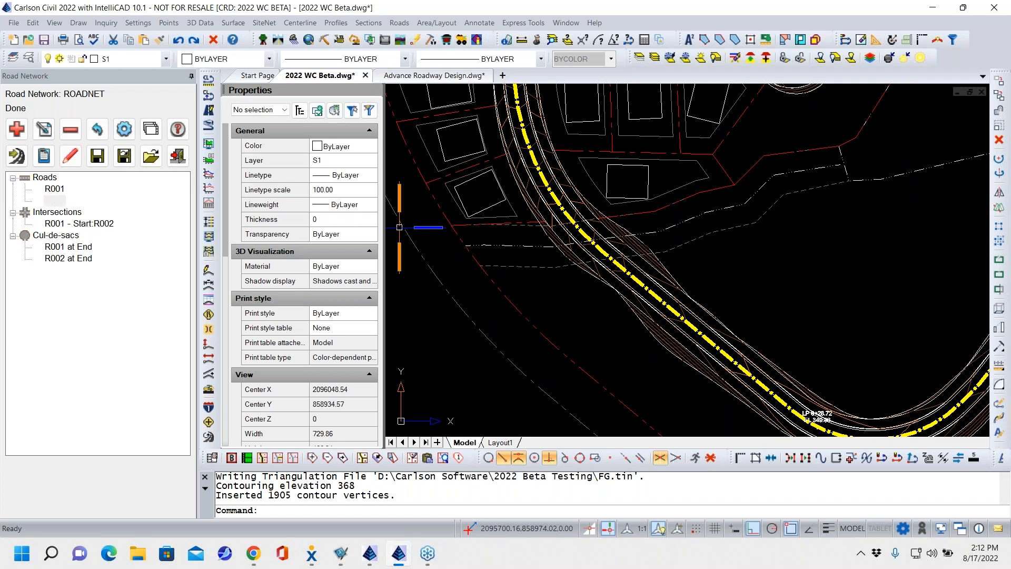
double_click(56, 201)
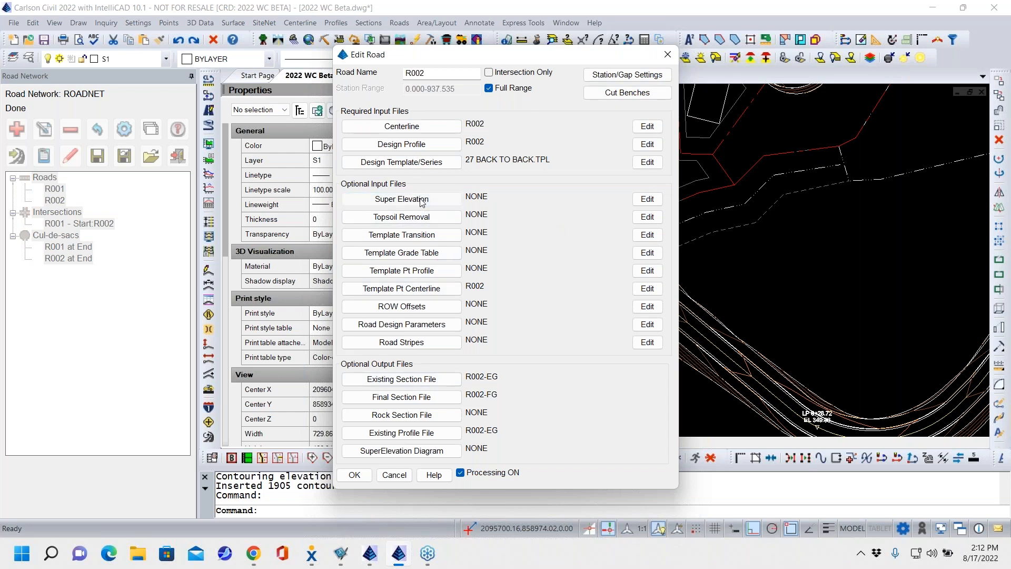
left_click(401, 199)
left_click(221, 190)
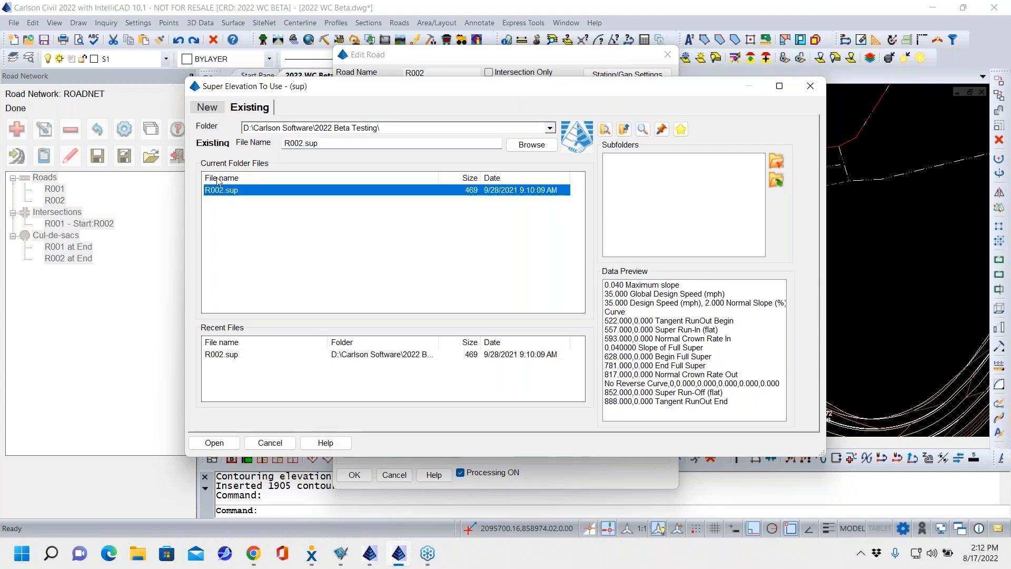
left_click(204, 108)
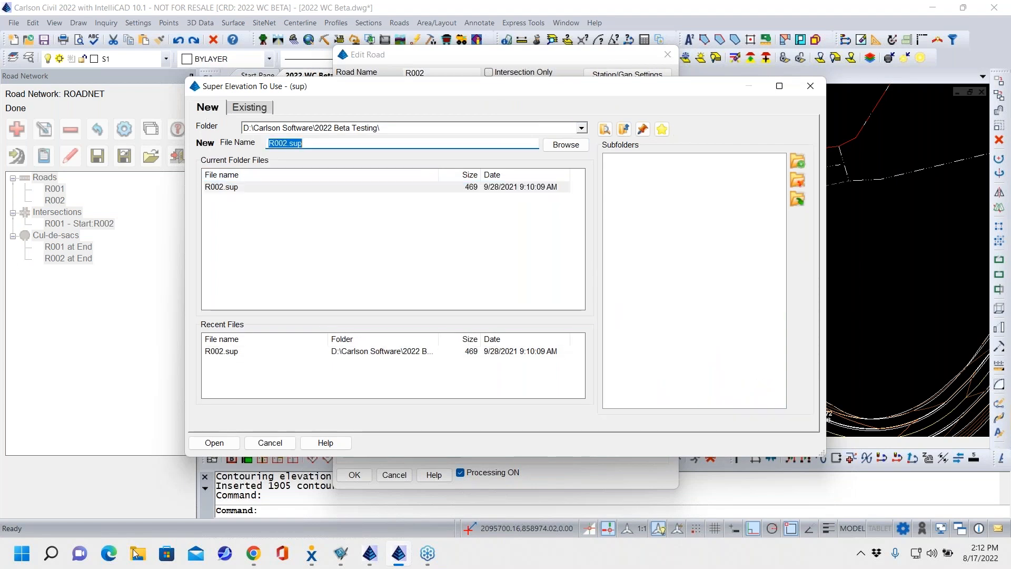
left_click(229, 441)
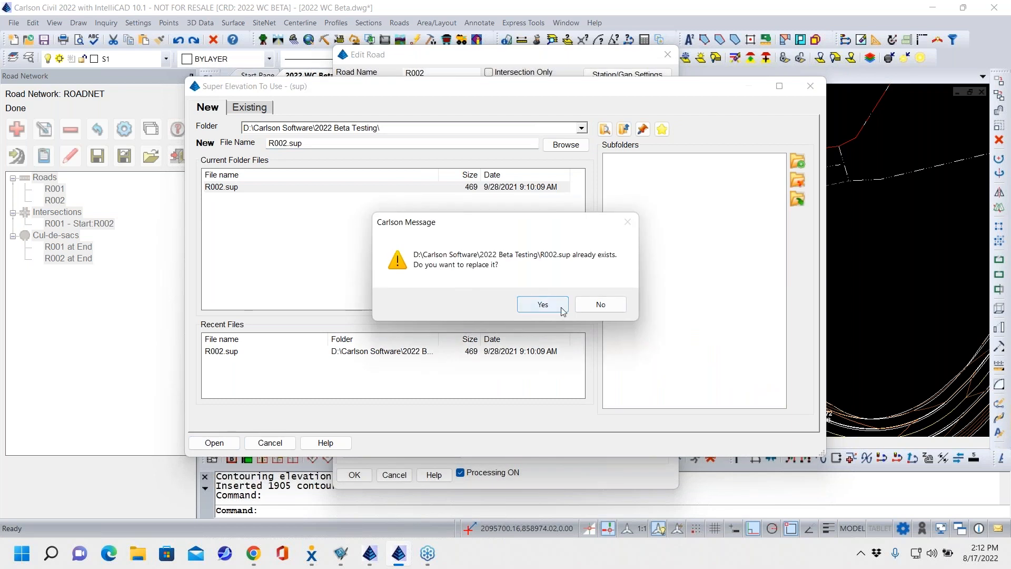
left_click(563, 309)
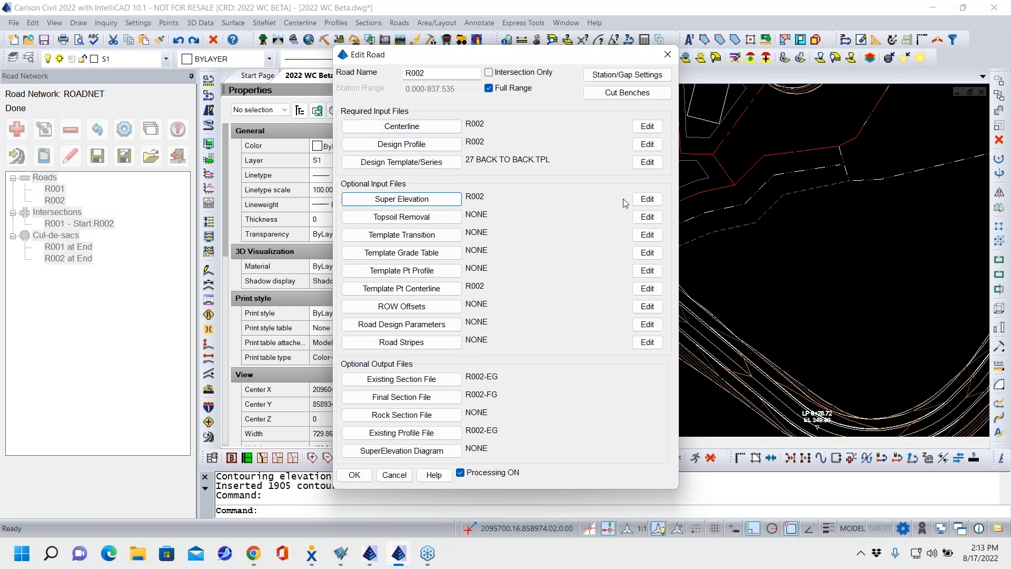
Open R002's superelevation for editing and set its design speed to 35 mph.
left_click(648, 199)
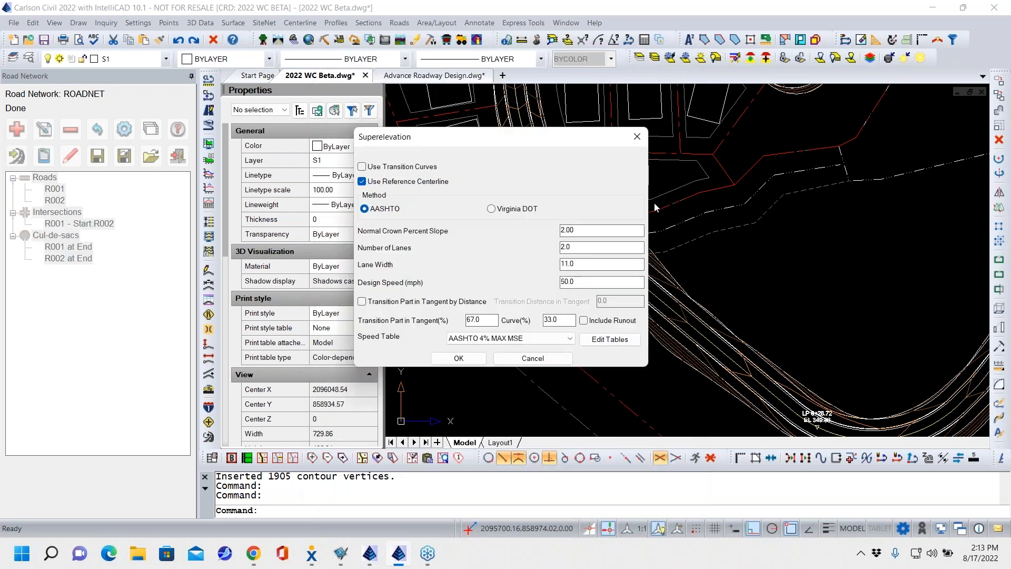
left_click_drag(484, 139, 324, 187)
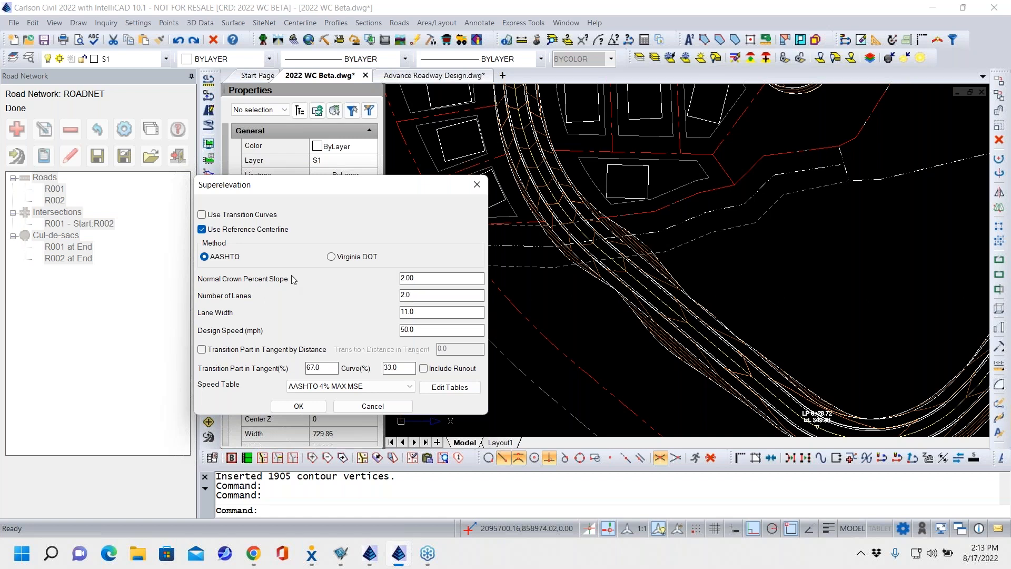
left_click(442, 279)
key("shift+Left")
key("shift+Right")
double_click(414, 330)
type("35")
Review the minimum radii for a 35 mph design speed in the AASHTO 4% MAX MSE speed table.
left_click(409, 388)
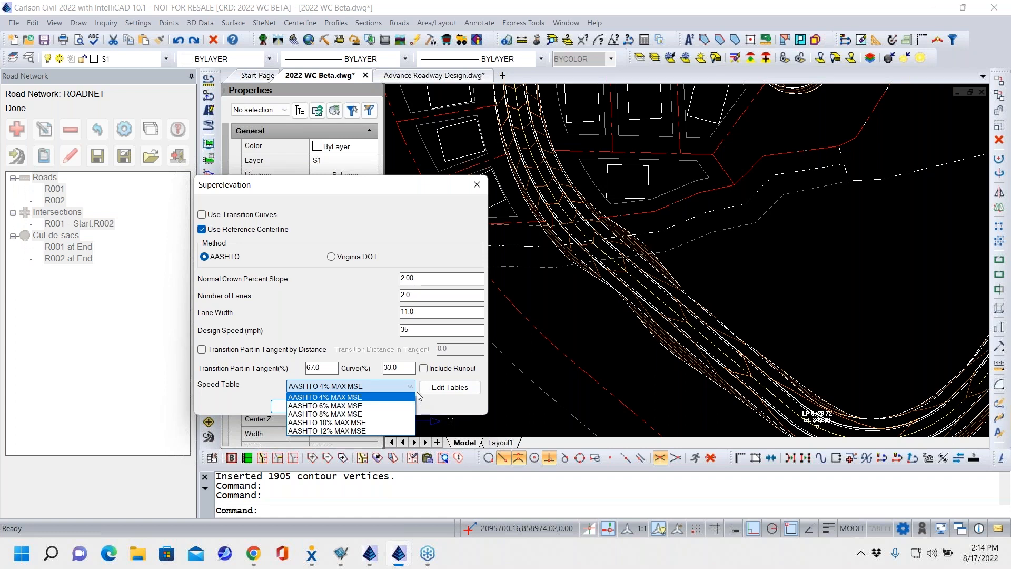
left_click(445, 406)
left_click(448, 388)
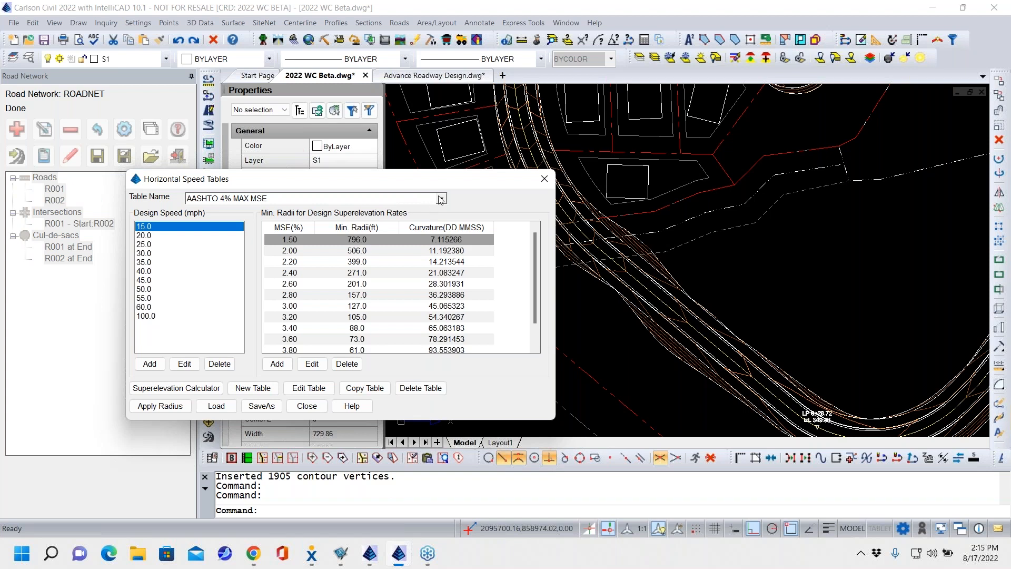
left_click(141, 262)
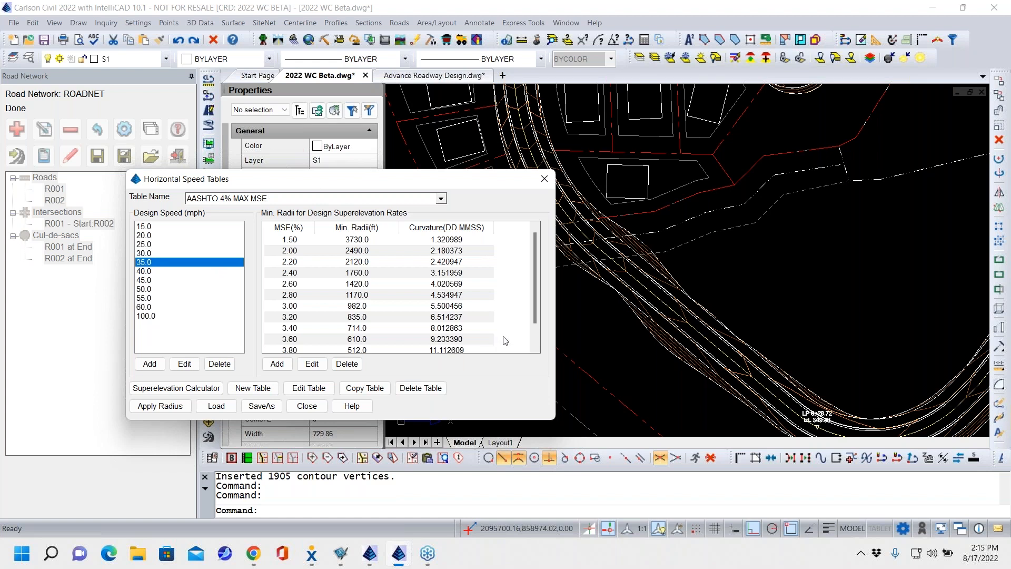
scroll(504, 339, "down", 1)
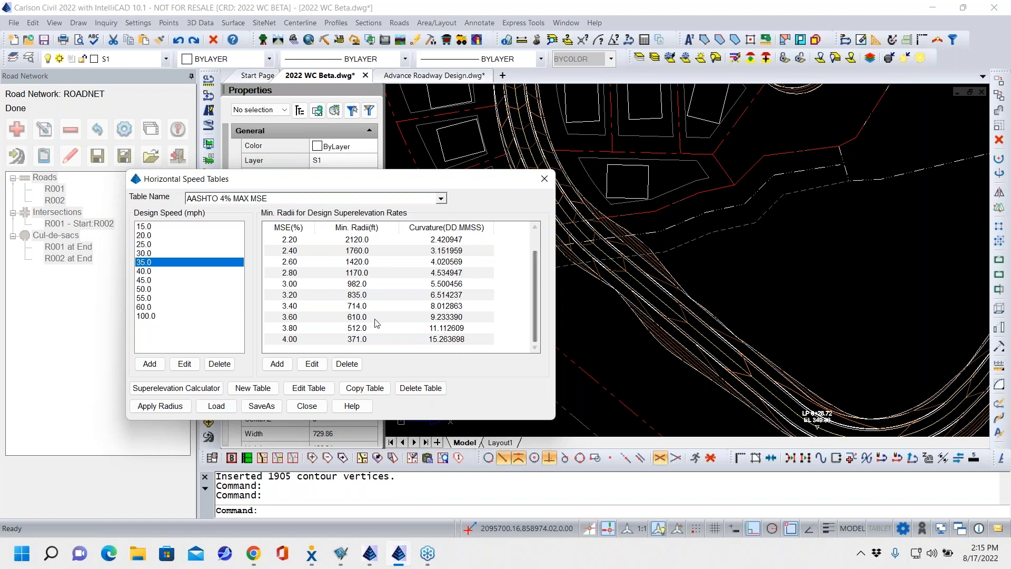
scroll(403, 293, "up", 1)
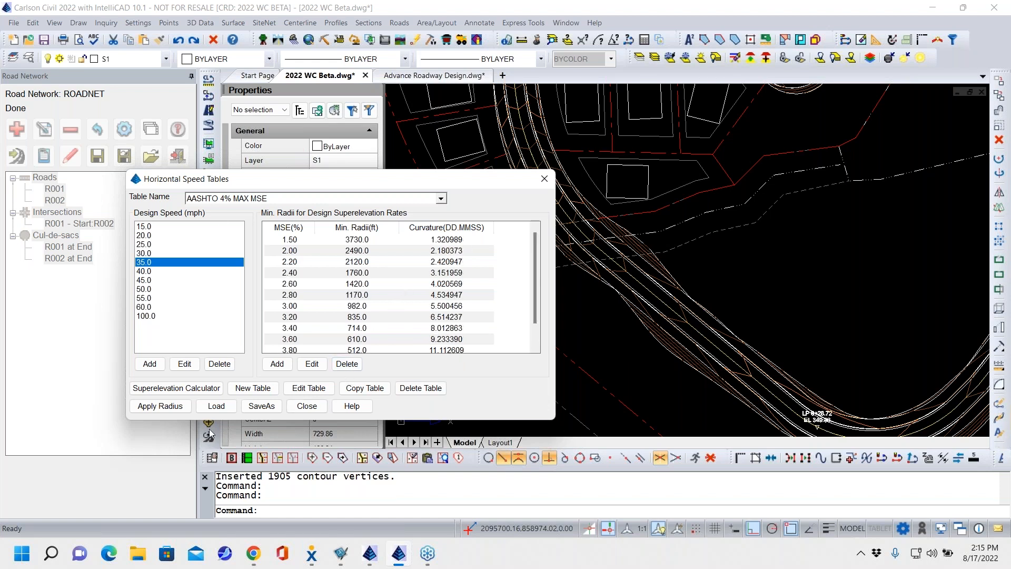
left_click(318, 407)
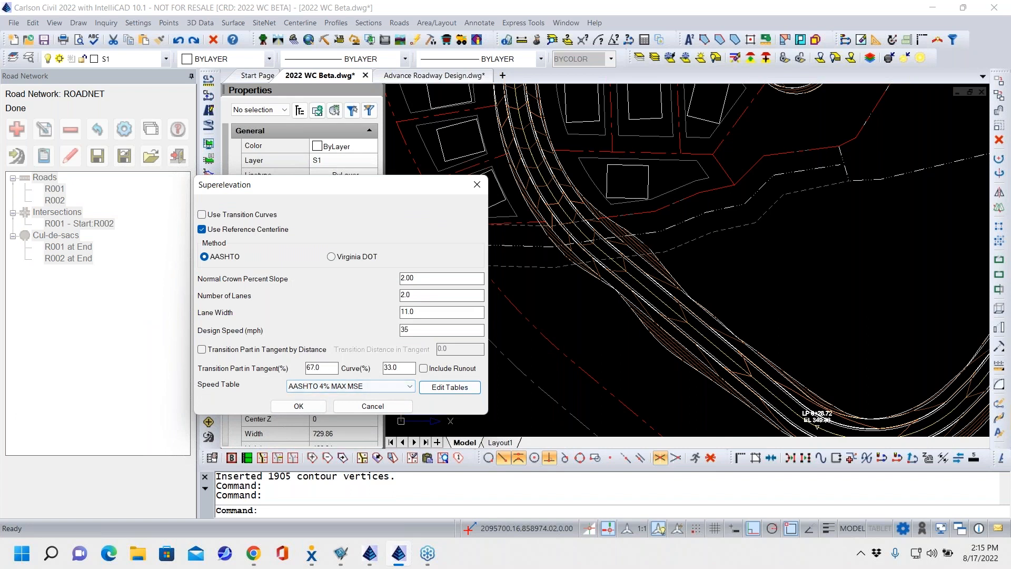
Generate the superelevation entries from the settings and delete the first curve's entry, which begins before the road's start.
left_click(299, 406)
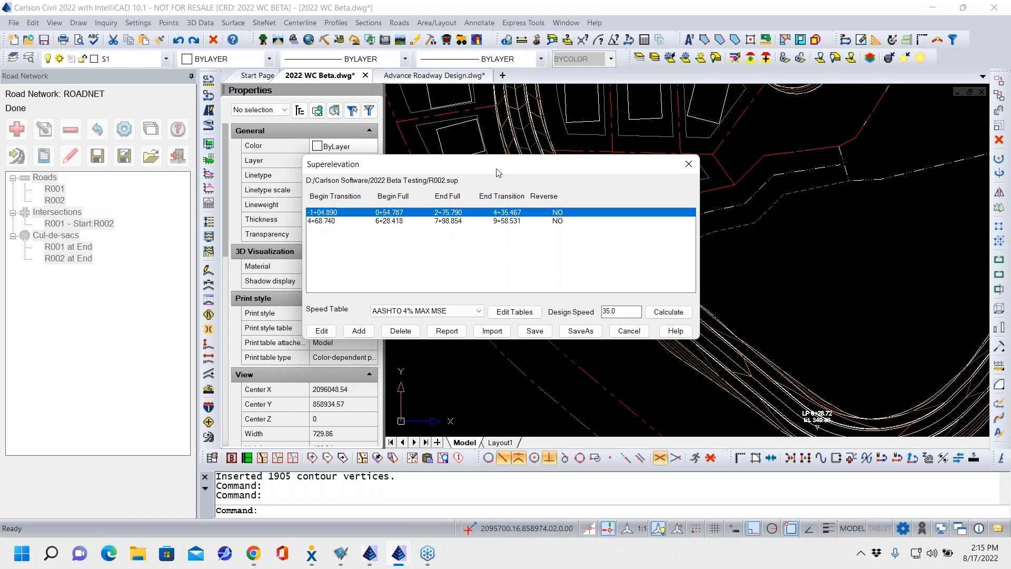
left_click_drag(401, 164, 315, 368)
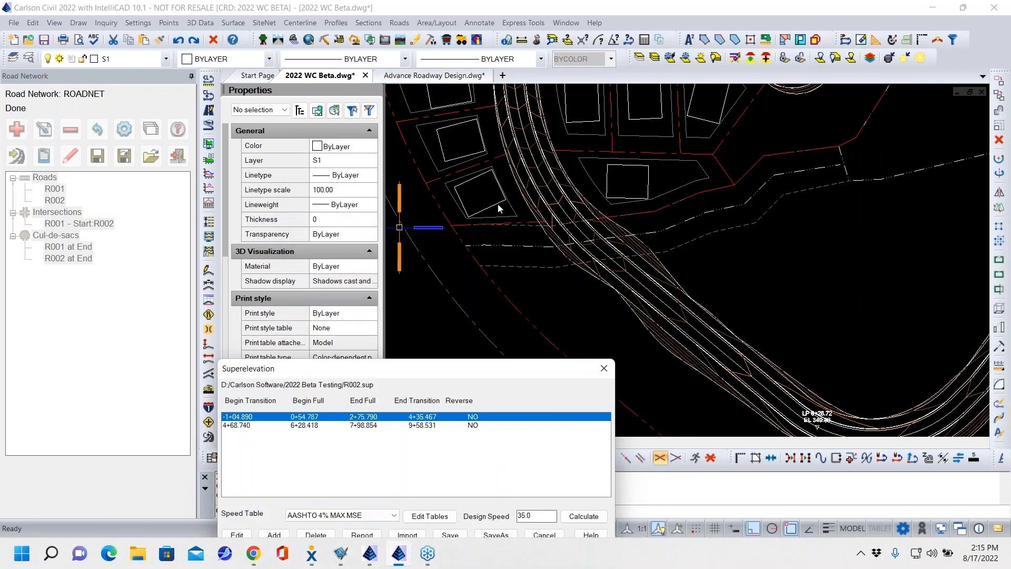
left_click_drag(322, 368, 232, 93)
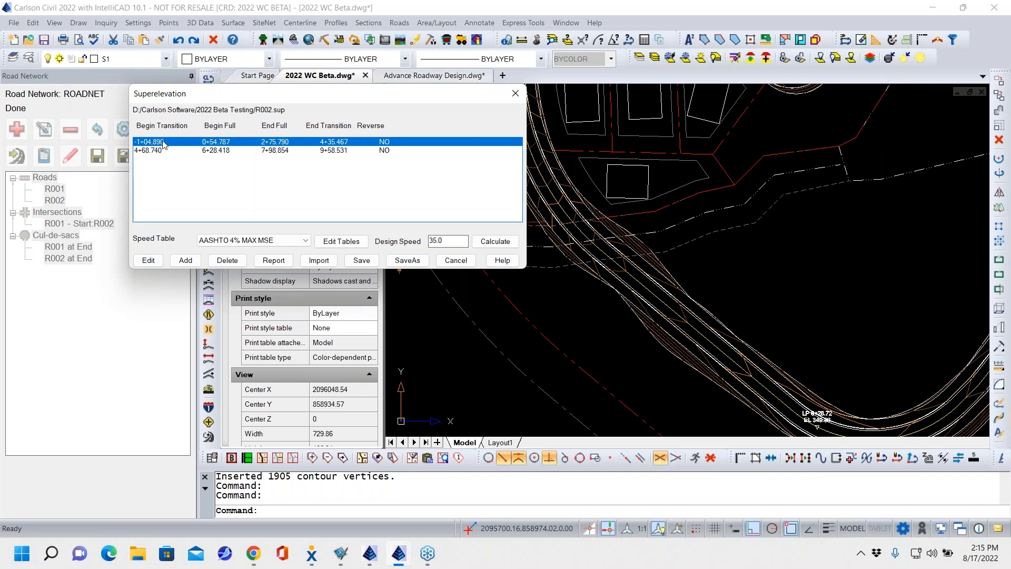
left_click(225, 262)
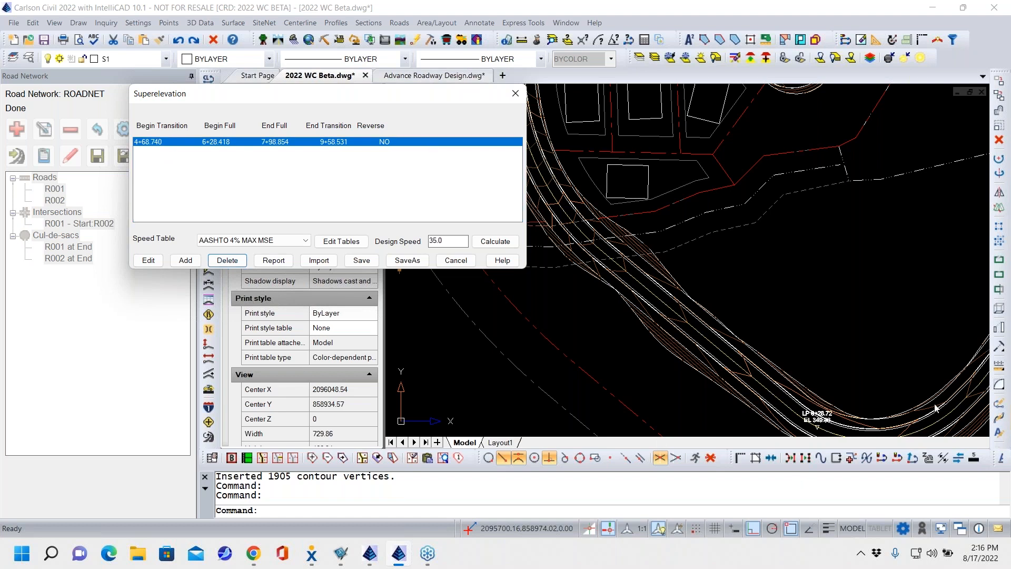
In the remaining superelevation entry, set begin transition to 468.00, super run-in to 522 and reverse crown rate in to 575.00.
left_click(325, 145)
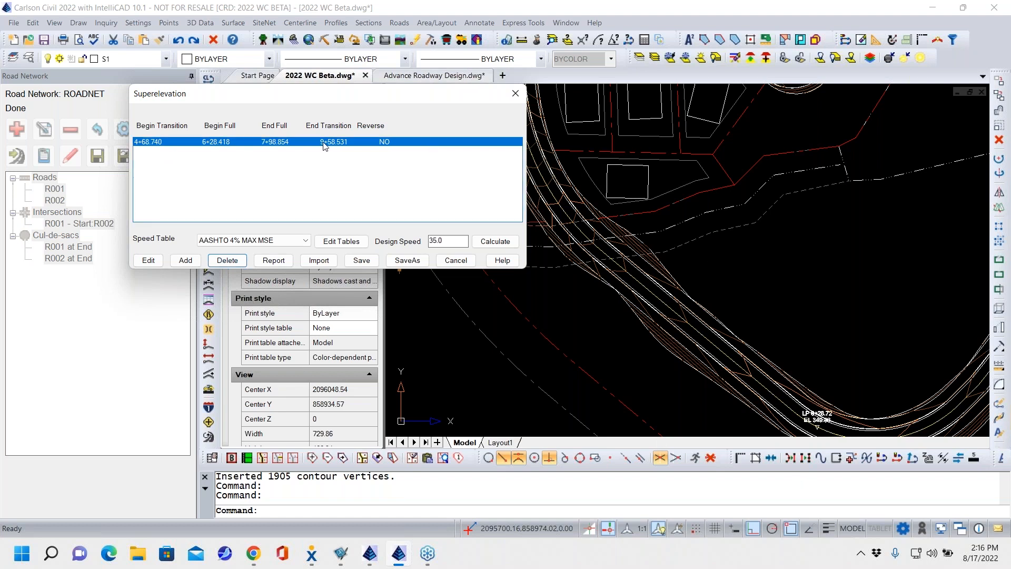
double_click(325, 144)
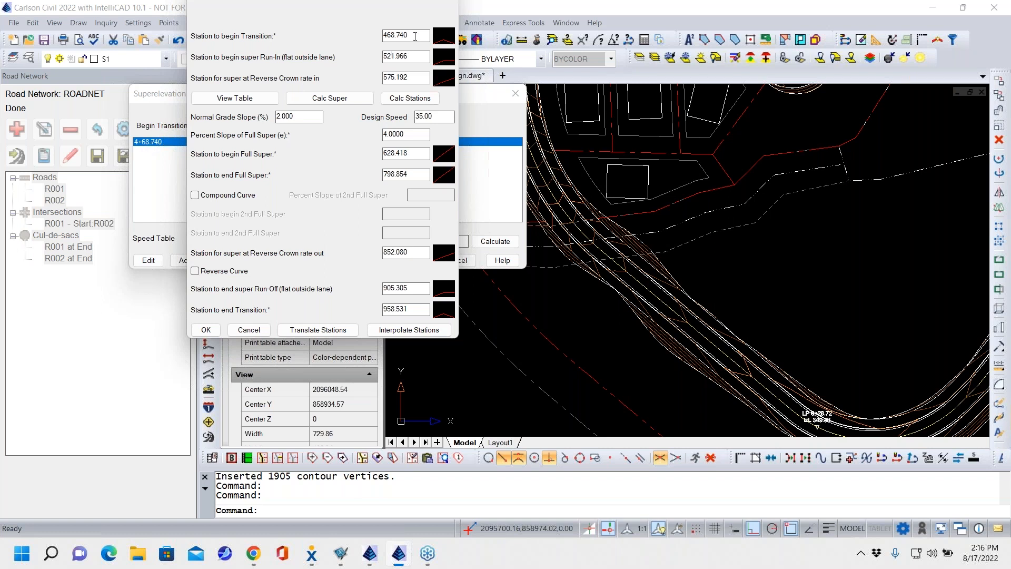
left_click_drag(404, 52, 397, 78)
type(".00")
left_click_drag(418, 56, 392, 67)
type("2")
key("shift+Left")
key("shift+Left")
key("shift+Left")
type("00")
Set the begin full super station to 628.00 and the end full super station to 798, and accept the entry.
left_click(418, 154)
left_click_drag(396, 154, 420, 154)
type("00")
left_click_drag(413, 179, 394, 190)
type("0")
key("BackSpace")
key("BackSpace")
key("Tab")
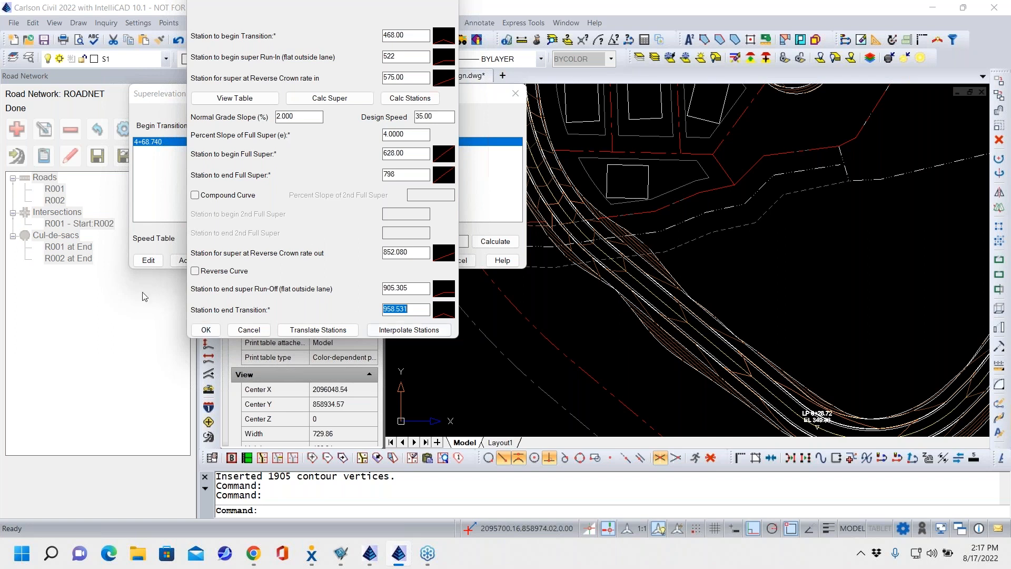
left_click(206, 331)
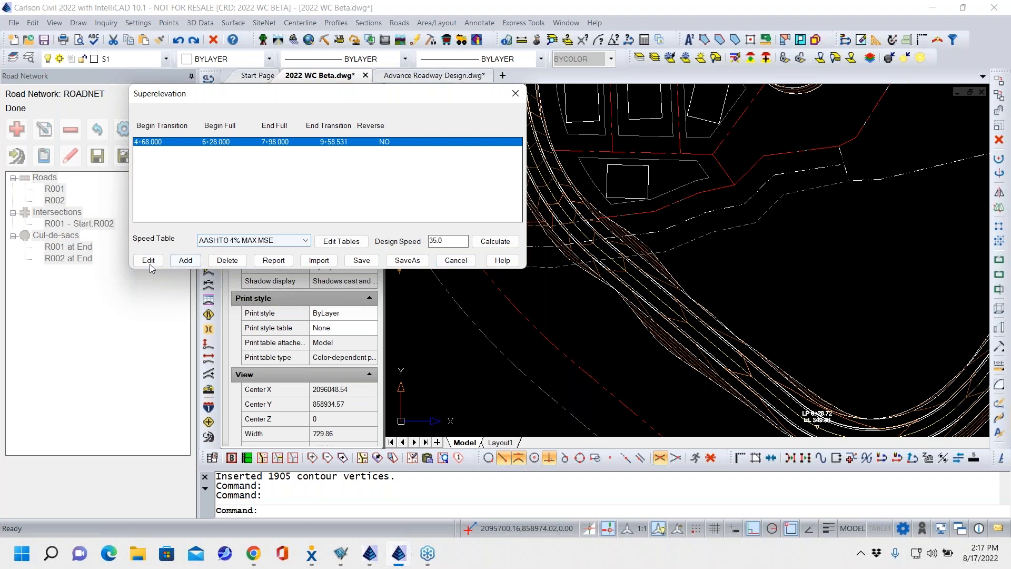
Save the superelevation file, accept R002's road edit and process the road network.
left_click(347, 260)
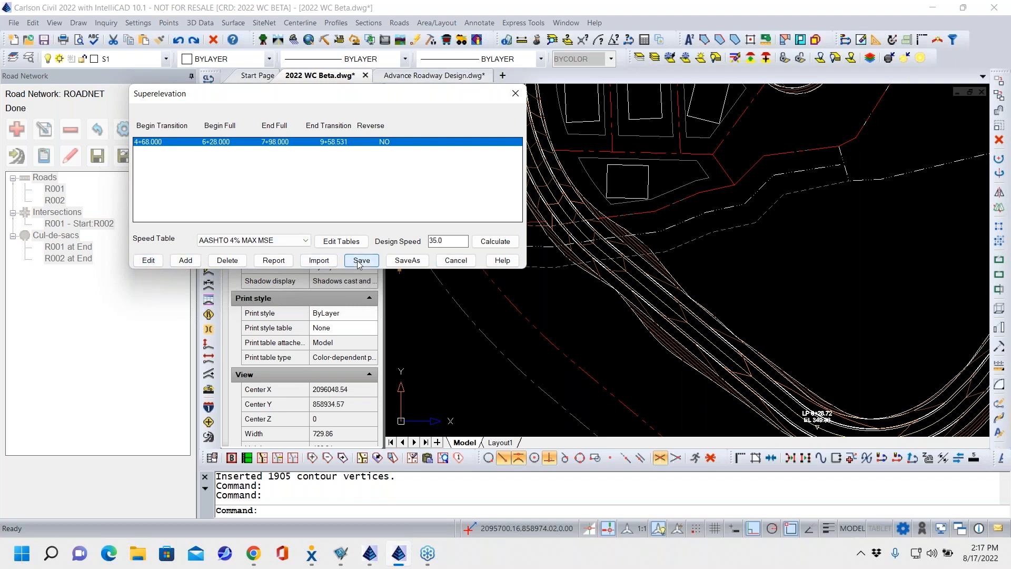
left_click(466, 263)
left_click(355, 475)
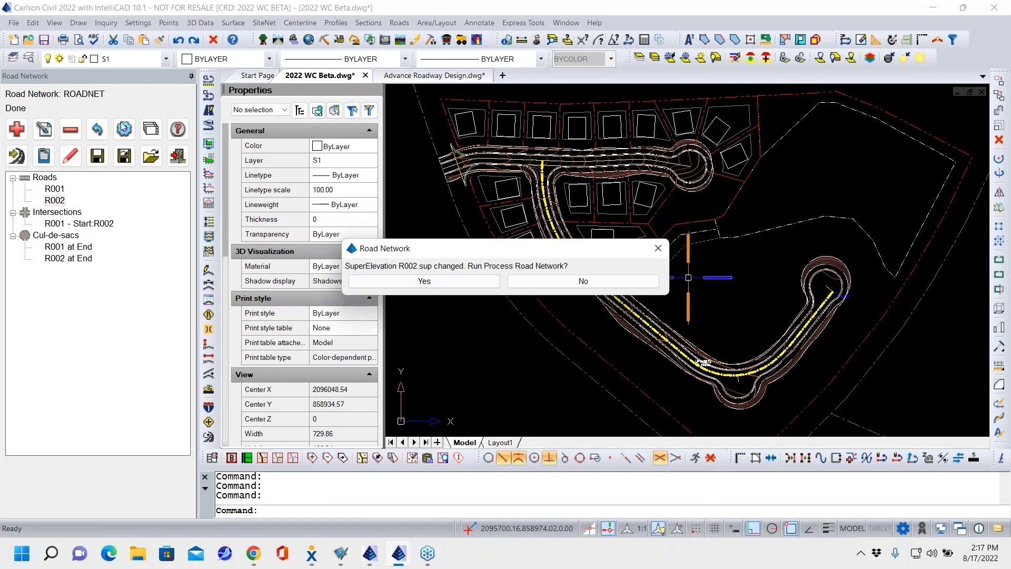
left_click(448, 281)
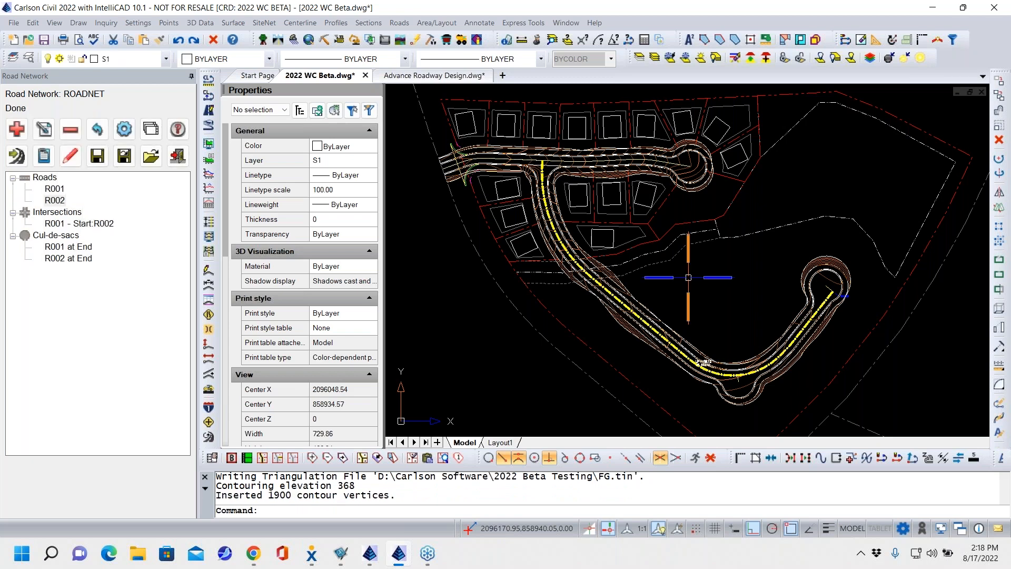
Exit the road network editor, saving the changes to the road network.
left_click(178, 156)
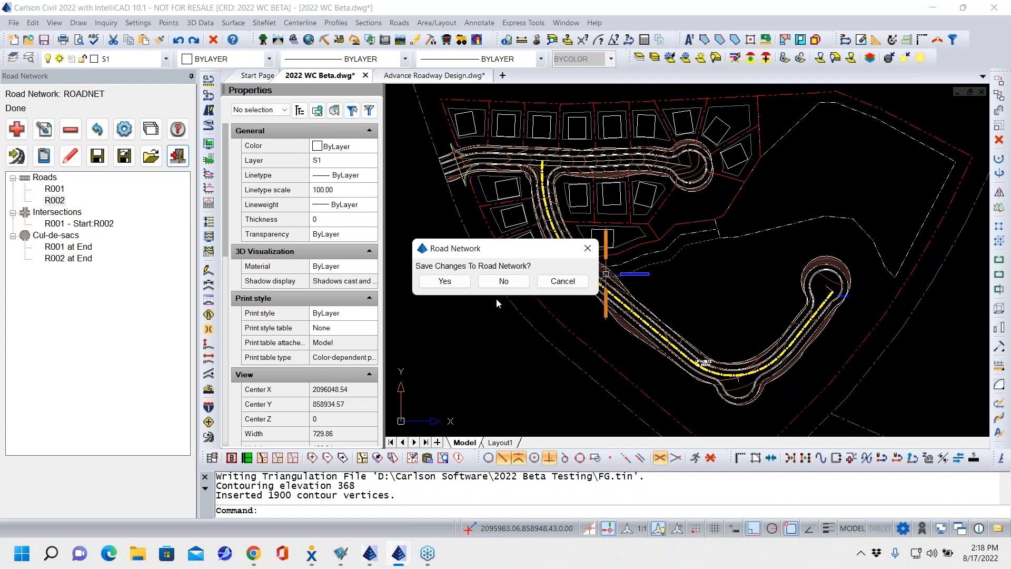
left_click(445, 281)
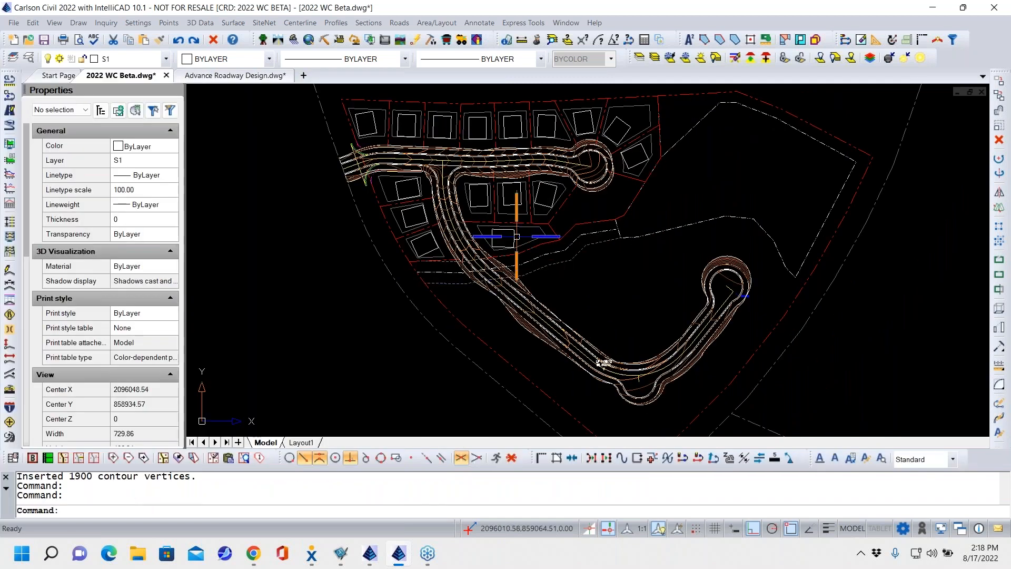
mouse_move(636, 361)
middle_mouse_down()
mouse_move(501, 275)
mouse_move(523, 301)
mouse_move(543, 303)
middle_mouse_up()
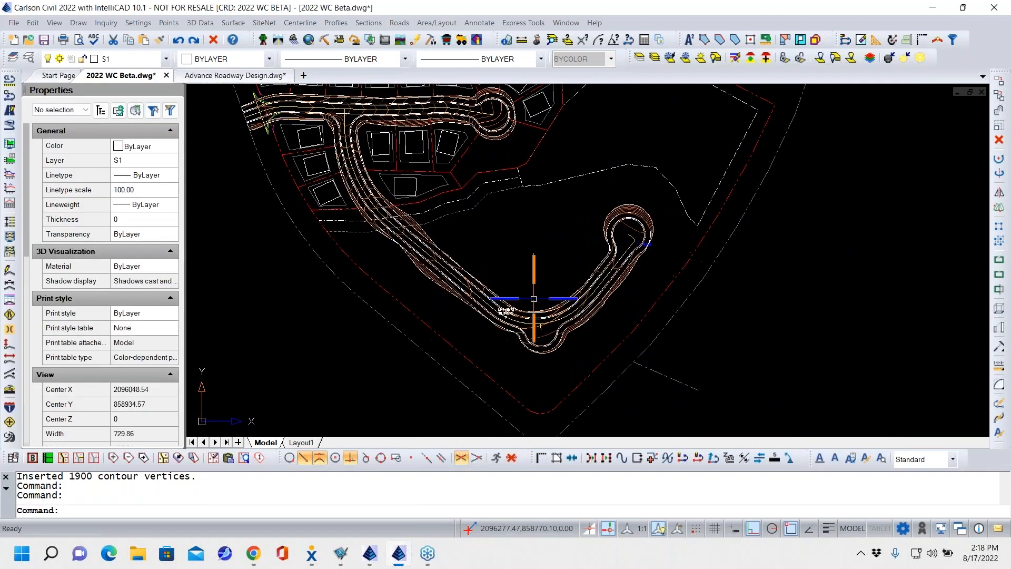
Load the finished-grade surface file FG.tin into the 3D surface file viewer.
left_click(56, 23)
mouse_move(90, 111)
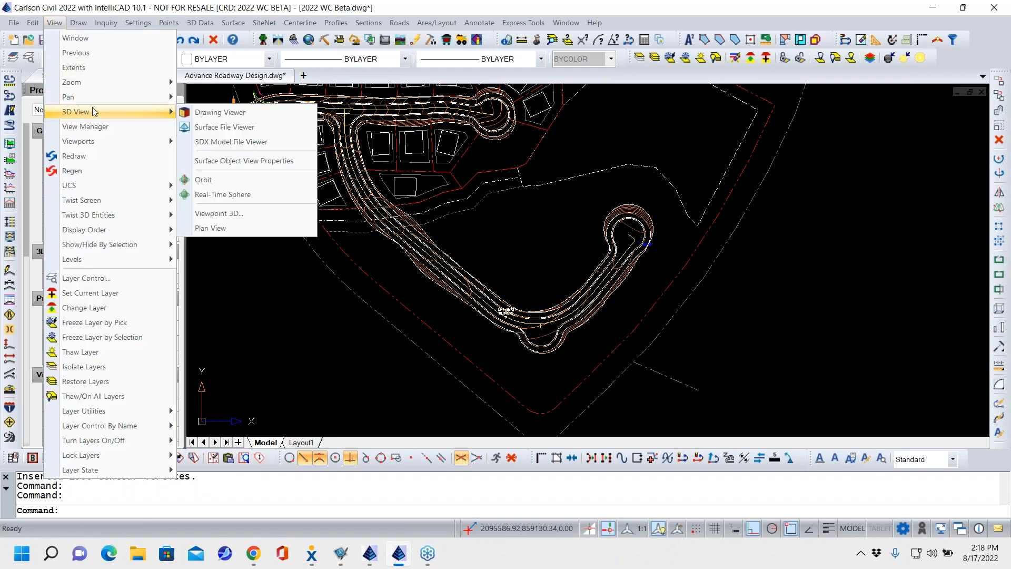
left_click(284, 128)
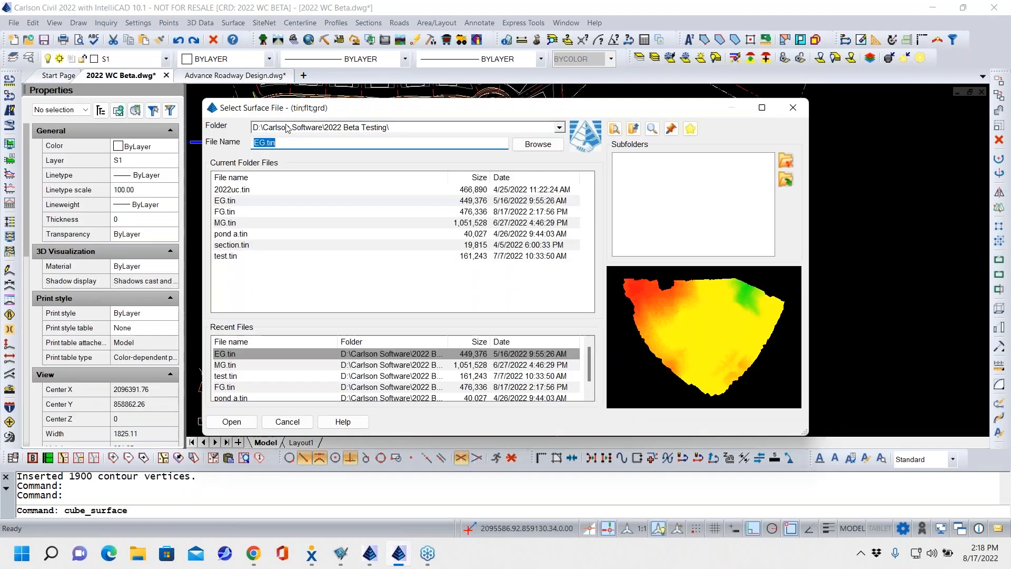
double_click(222, 213)
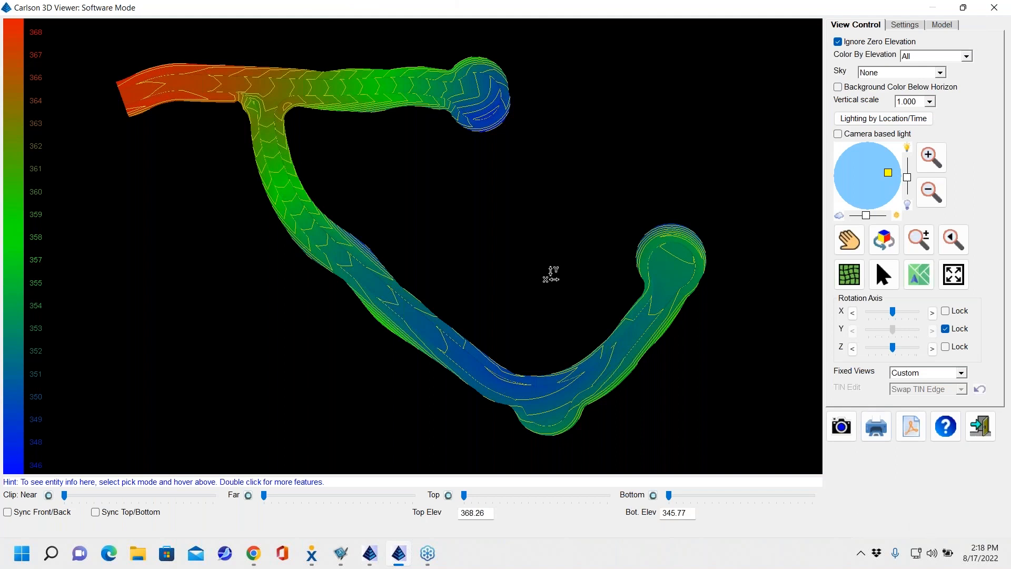
Tilt the 3D surface to examine the road network's grading and superelevated curve, and return to the drawing.
left_click_drag(460, 273, 465, 6)
left_click_drag(513, 214, 511, 234)
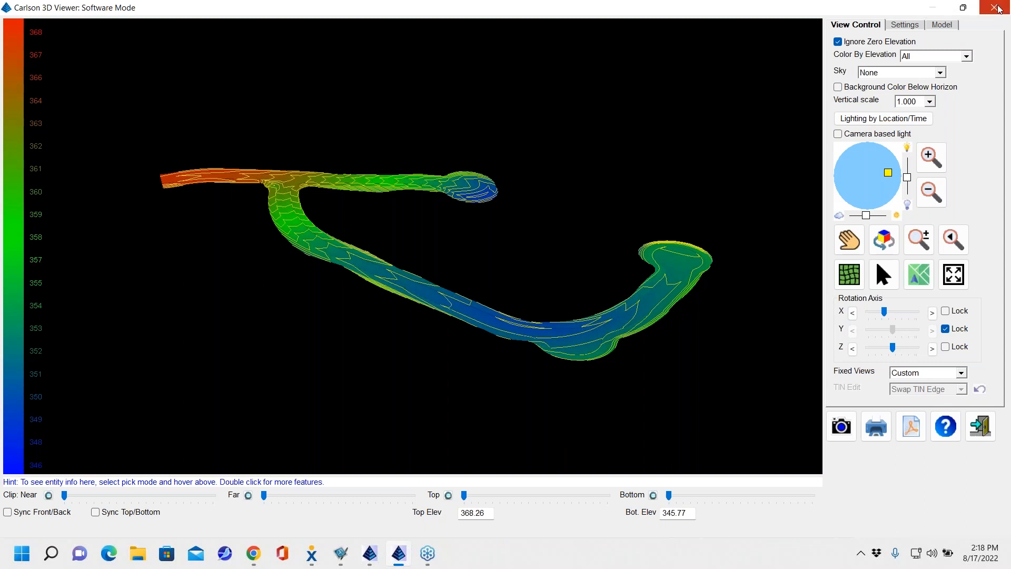
left_click(995, 8)
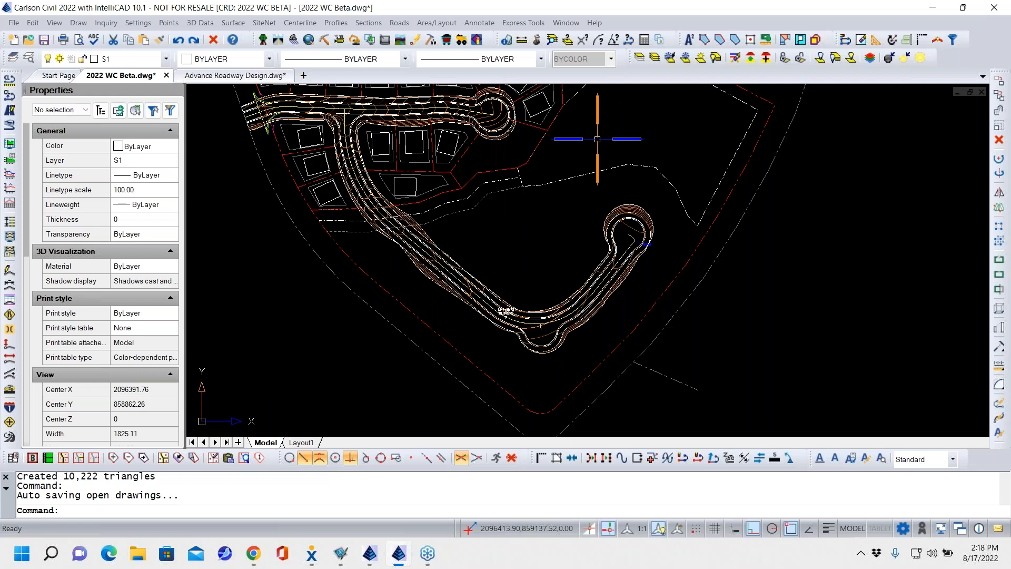
middle_click_drag(552, 263, 537, 270)
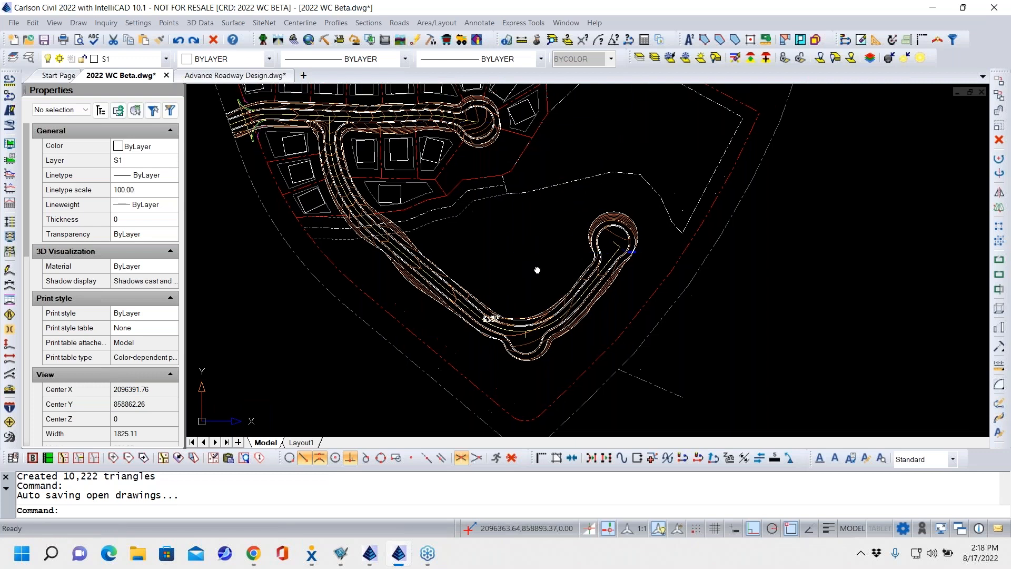